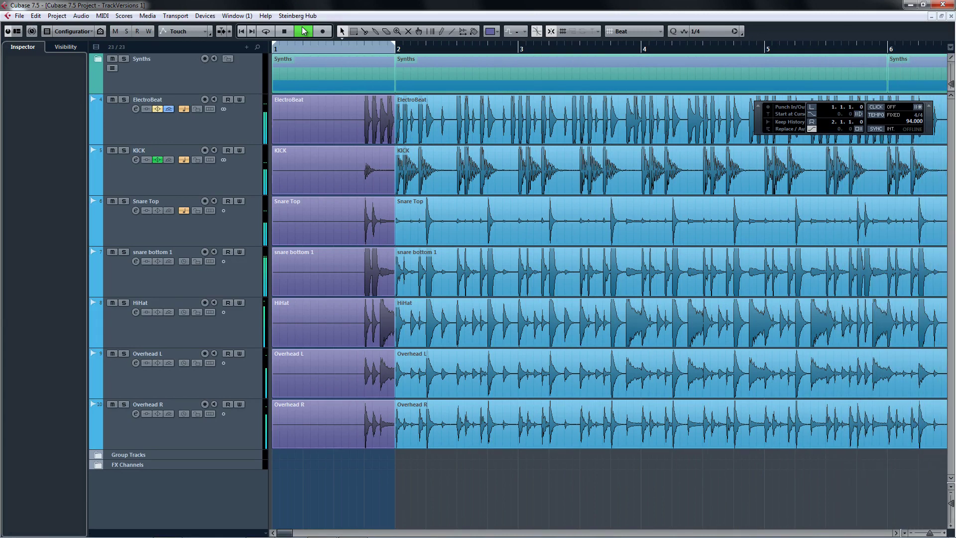
Stop the transport once the seven drum tracks have played back
key("space")
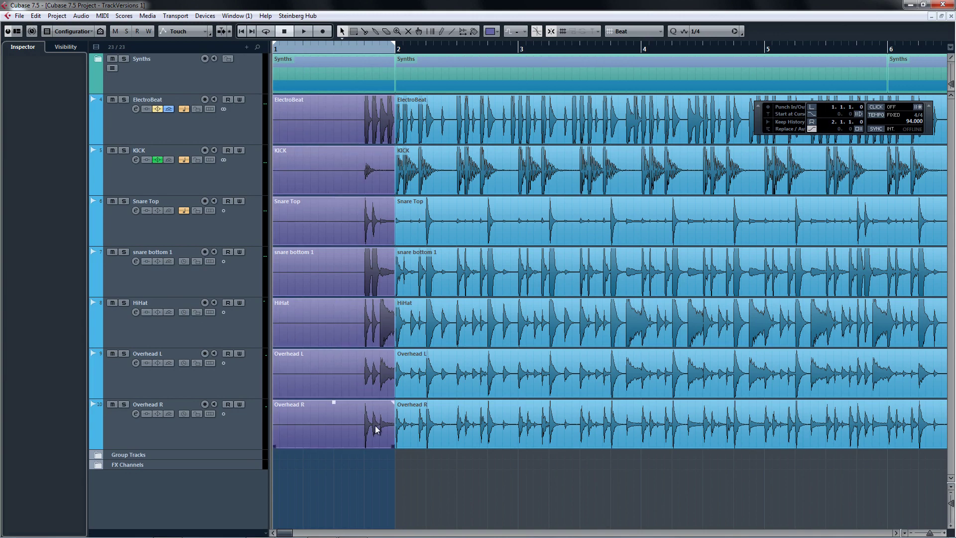
Ctrl-drag copy the drum events onto new tracks below, then delete the first-bar events
left_click_drag(346, 461, 300, 110)
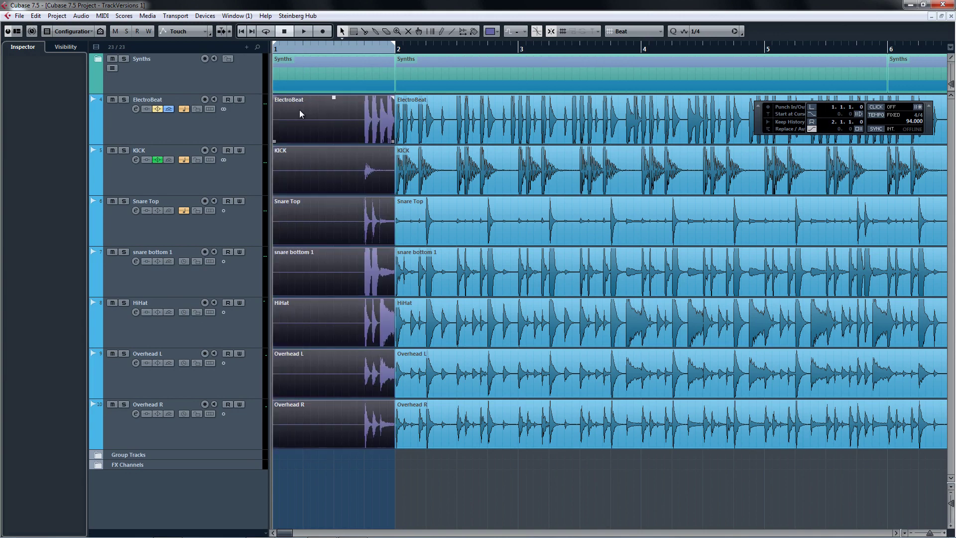
left_click_drag(298, 461, 453, 483)
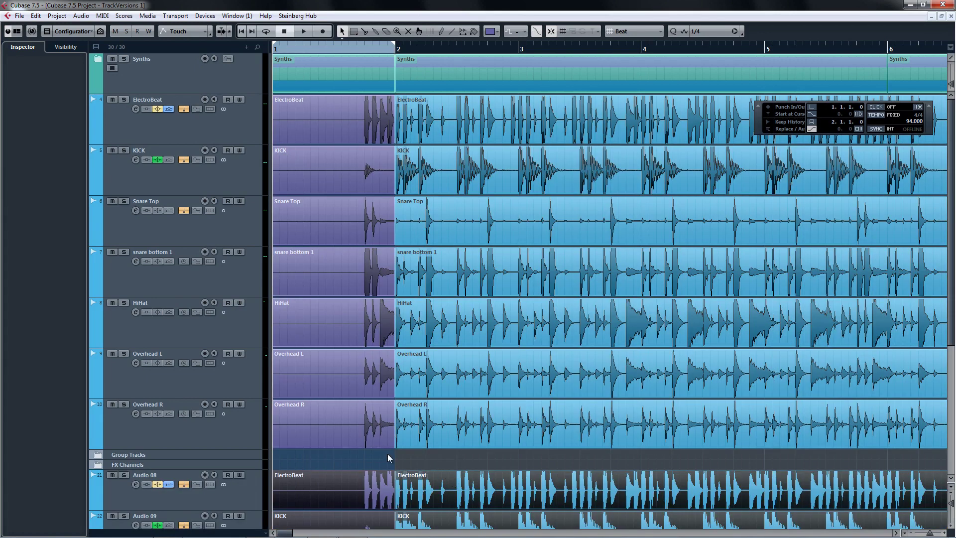
left_click_drag(386, 453, 281, 127)
key("Delete")
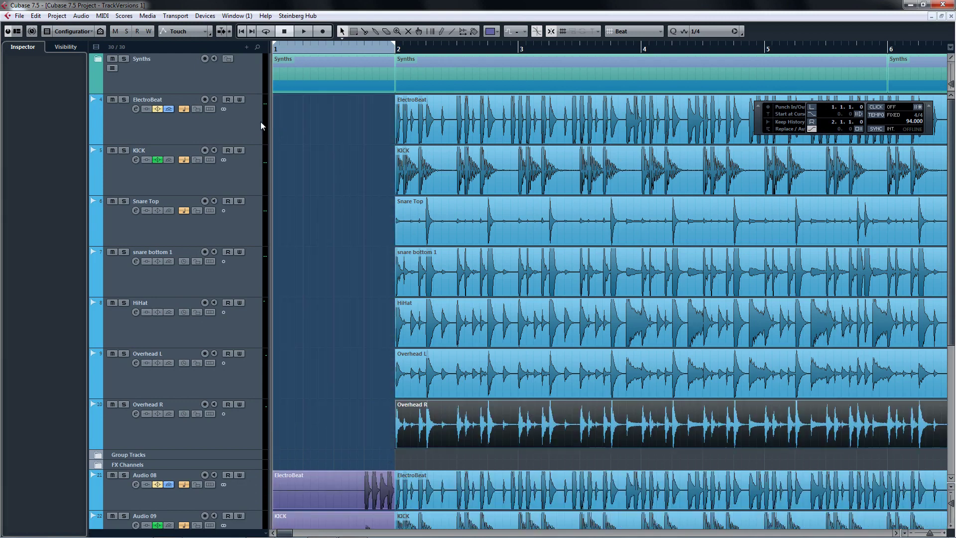
Record fresh takes on ElectroBeat through Overhead R with the metronome click on
left_click(252, 121)
left_click(245, 421, "shift")
key("c")
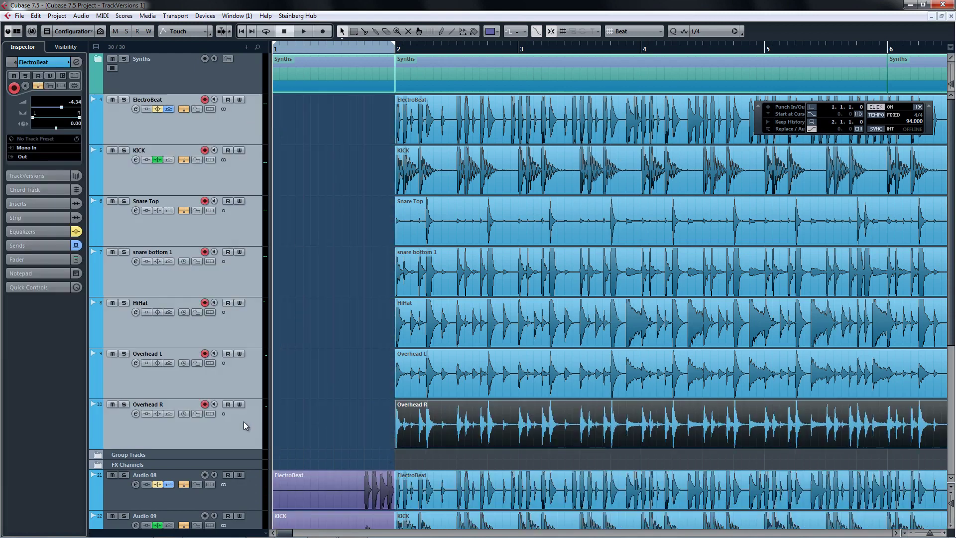
key("KP_Multiply")
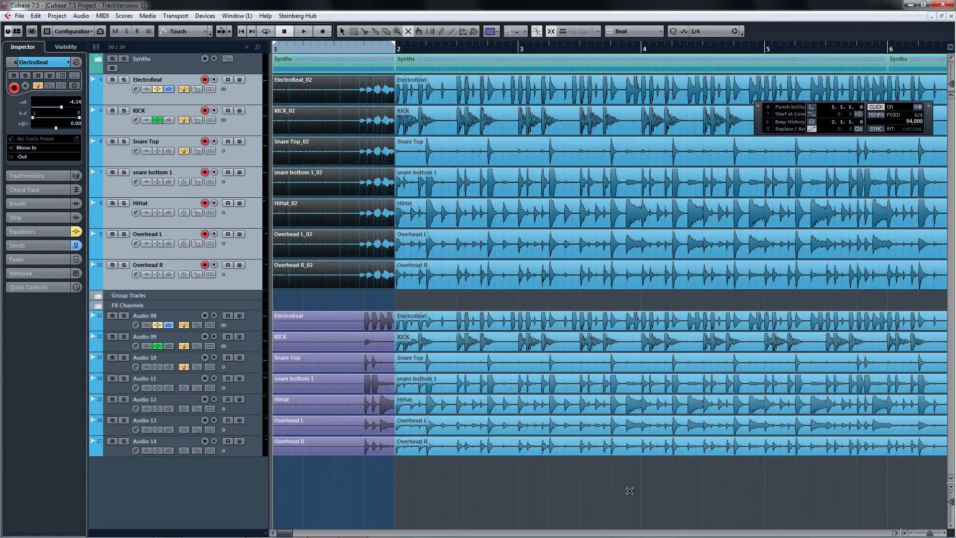
Select all events on the original drum tracks and mute them
left_click(633, 488)
mouse_move(628, 489)
left_mouse_down()
mouse_move(340, 319)
mouse_move(438, 450)
mouse_move(511, 486)
left_mouse_up()
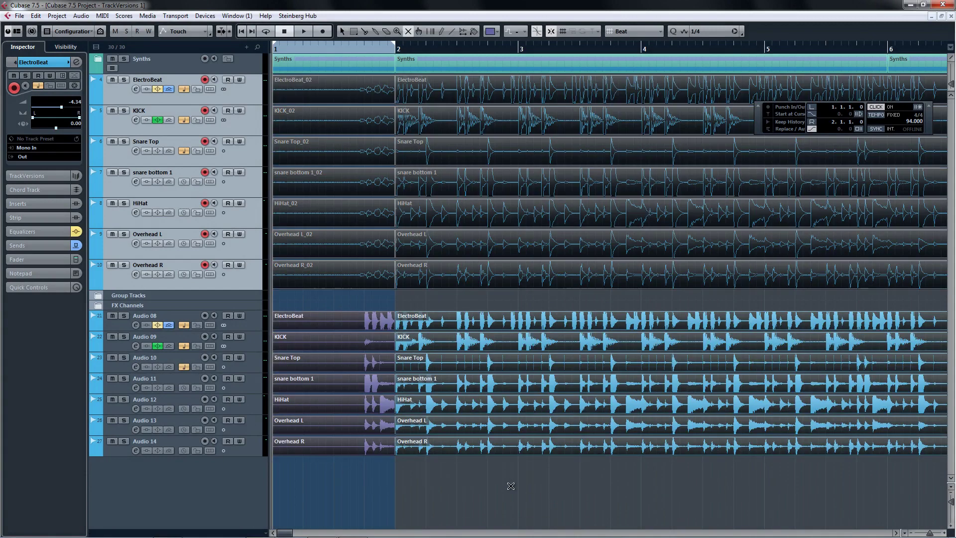
key("shift+m")
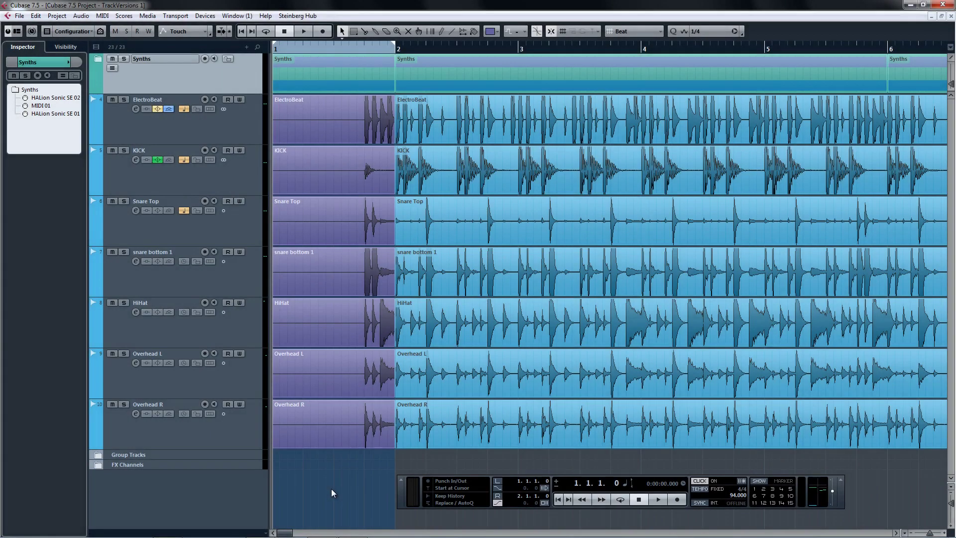
Marquee-select the first-bar events on all seven reverted drum tracks
left_click_drag(332, 489, 299, 121)
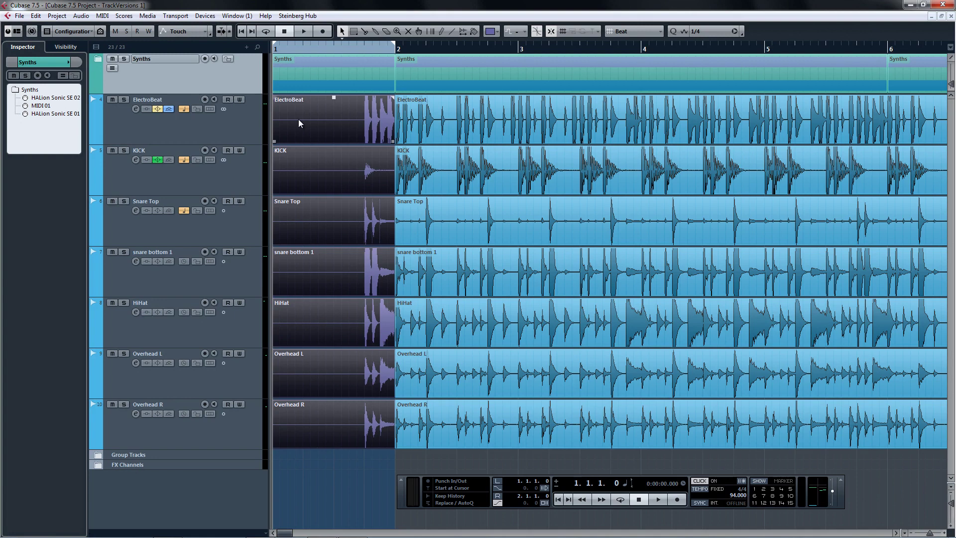
Move ElectroBeat through Overhead R into a new folder track renamed 'Drum Folder'
left_click(237, 133)
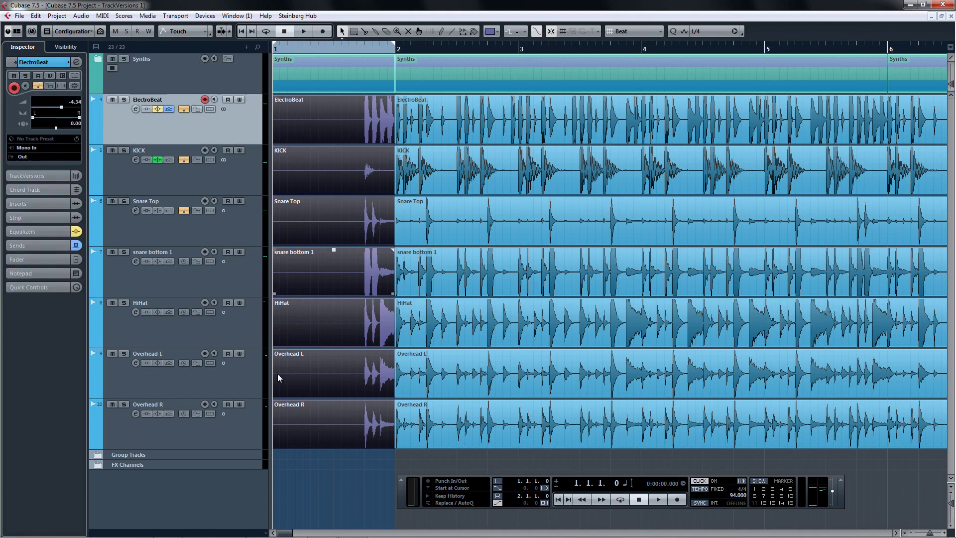
left_click(240, 434, "shift")
right_click(240, 437)
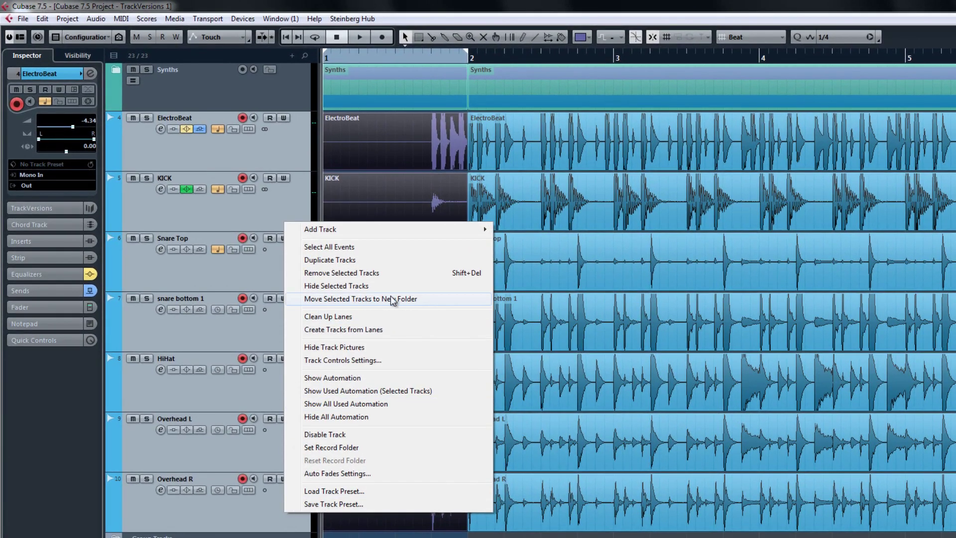
left_click(428, 303)
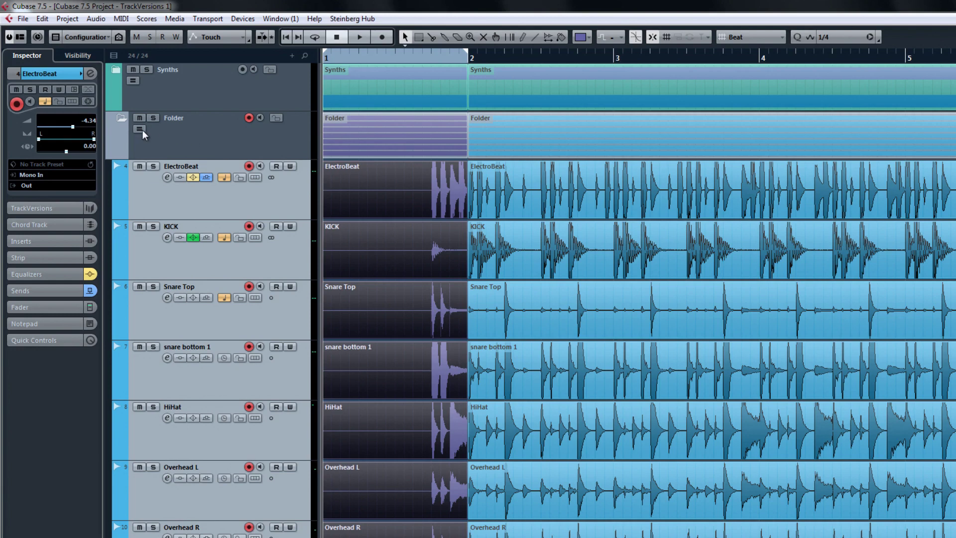
double_click(215, 118)
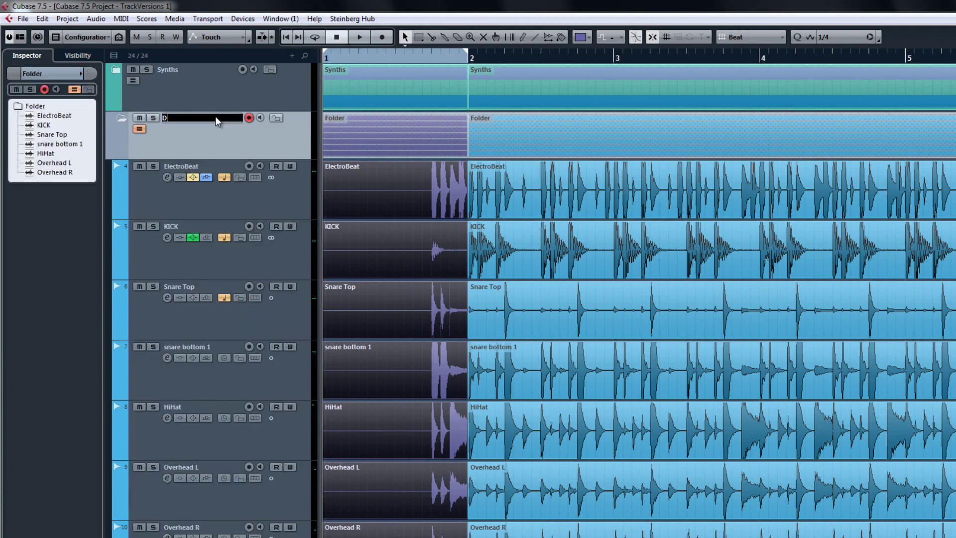
type("Drum Folder")
key("Return")
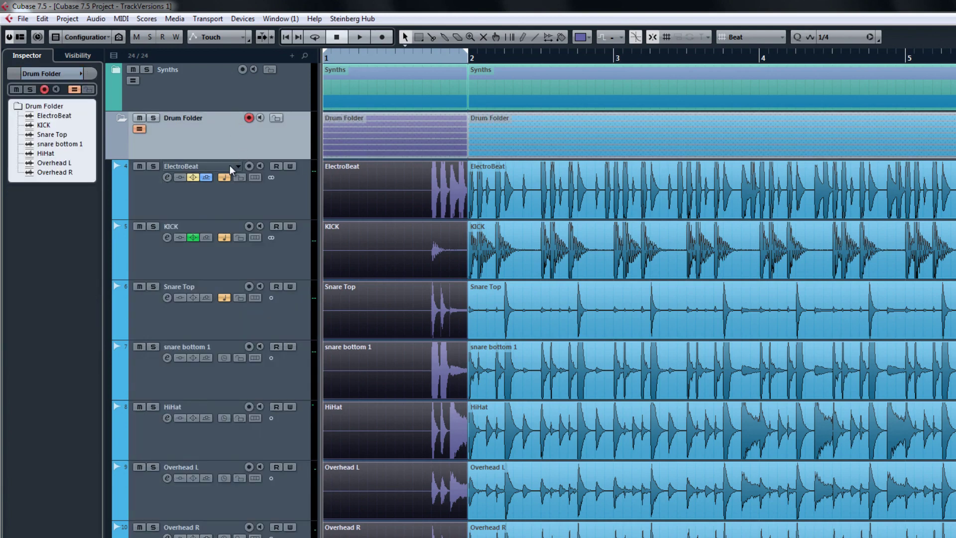
left_click(229, 165)
Duplicate the drum tracks' current version and delete its first-bar events
right_click(238, 168)
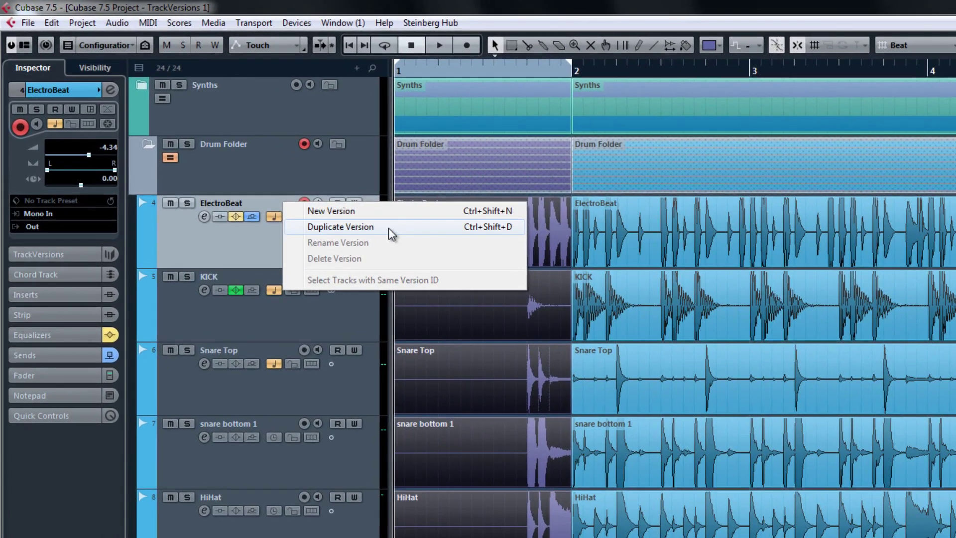
left_click(319, 186)
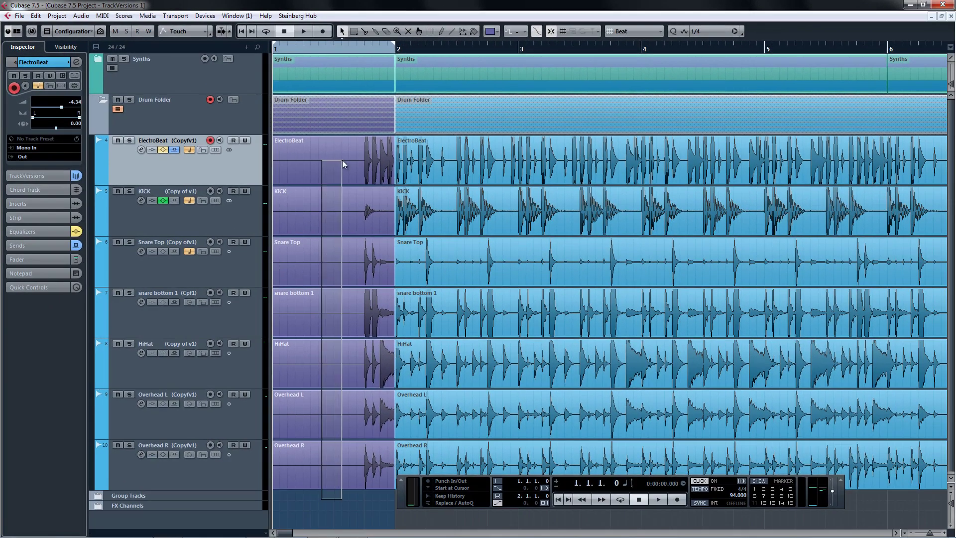
key("Delete")
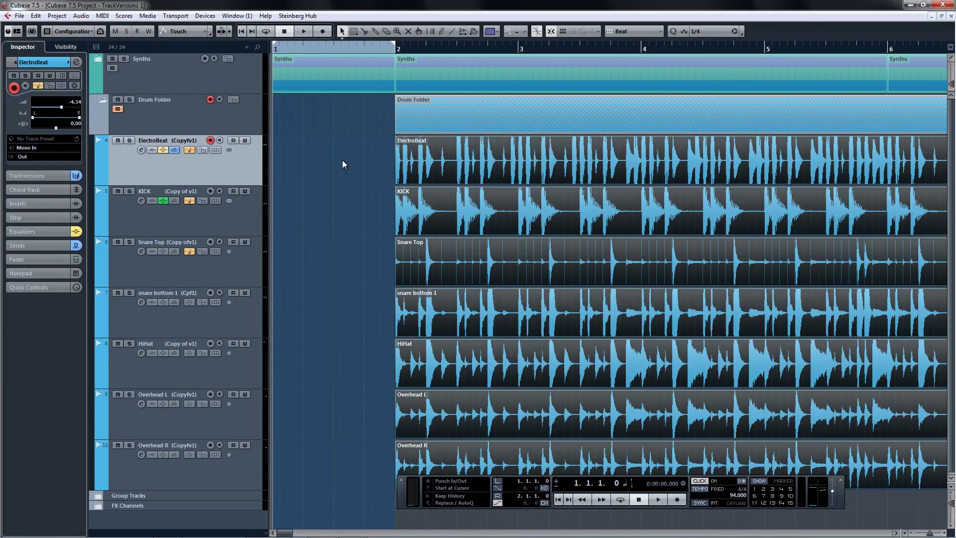
Record new first-bar takes on all drum tracks in the duplicated version
left_click(200, 478, "shift")
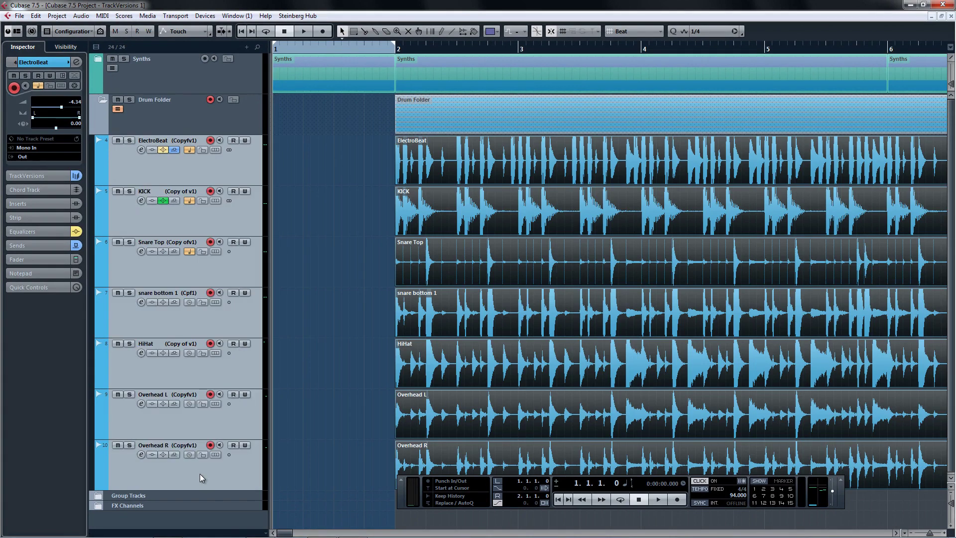
key("KP_Multiply")
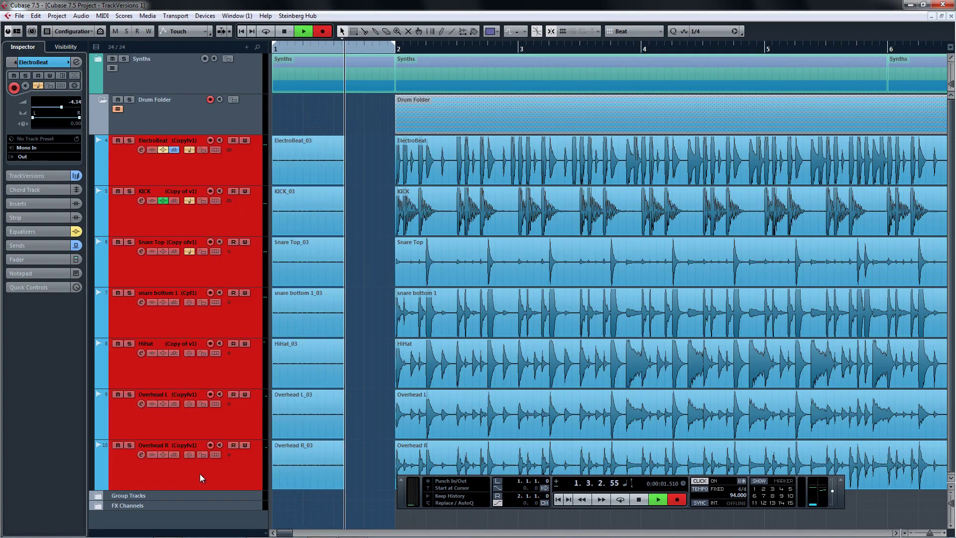
key("KP_Multiply")
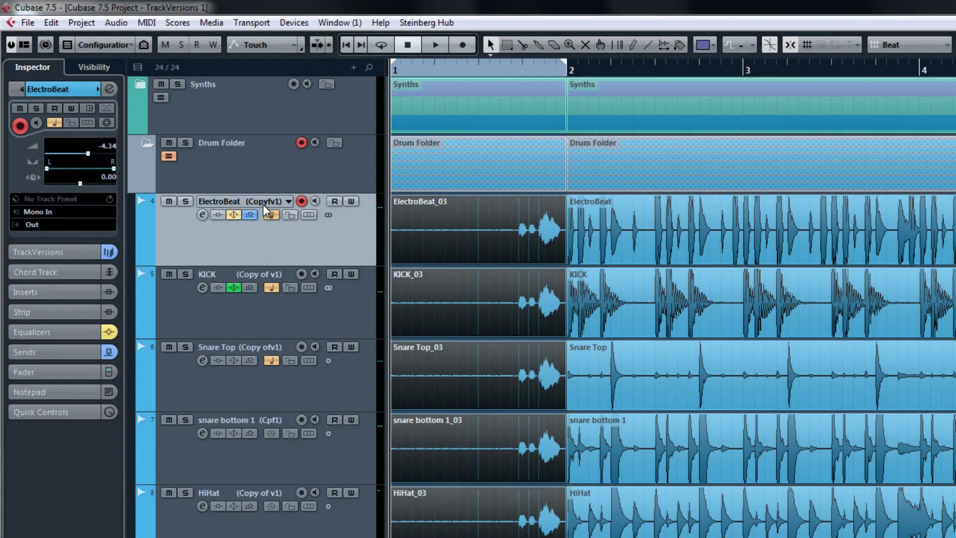
Compare the drum versions v1 and Copy of v1, ending on v1
left_click(289, 201)
left_click(302, 212)
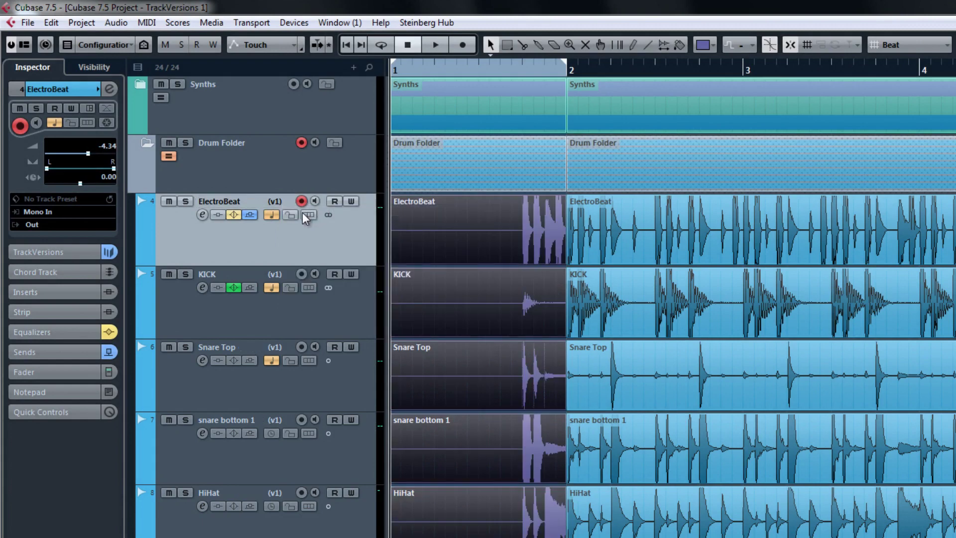
left_click(288, 201)
left_click(305, 222)
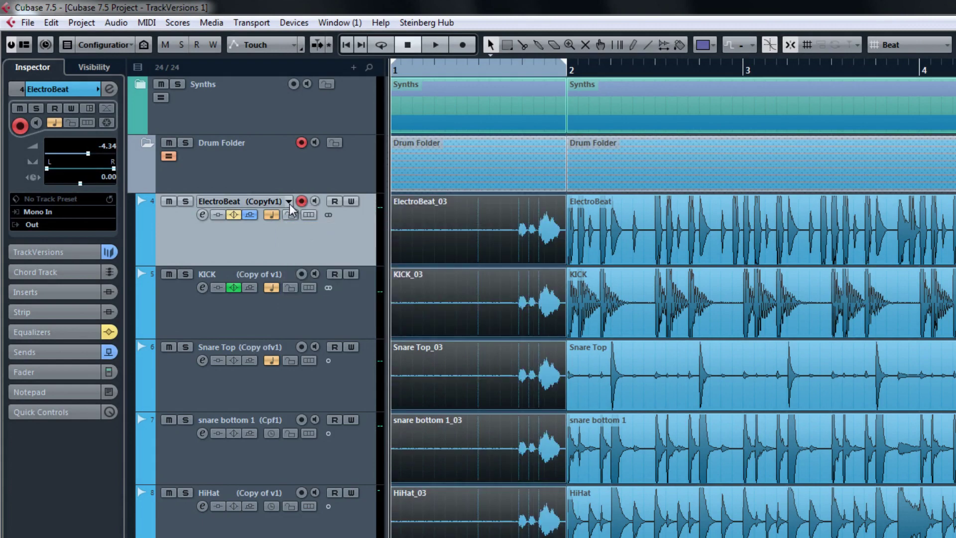
left_click(288, 201)
left_click(294, 214)
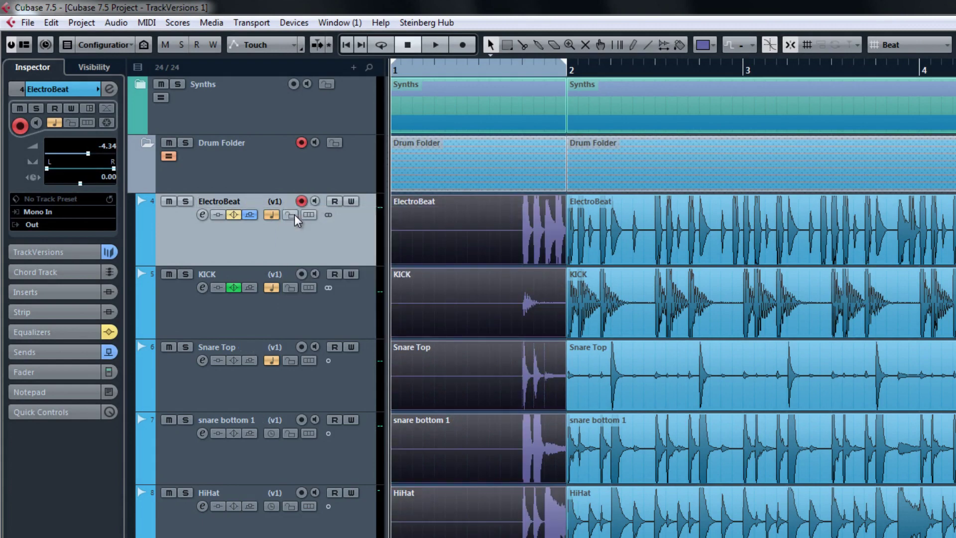
Rename the drums' v1 version to 'Producer's Choice'
left_click(289, 202)
left_click(327, 281)
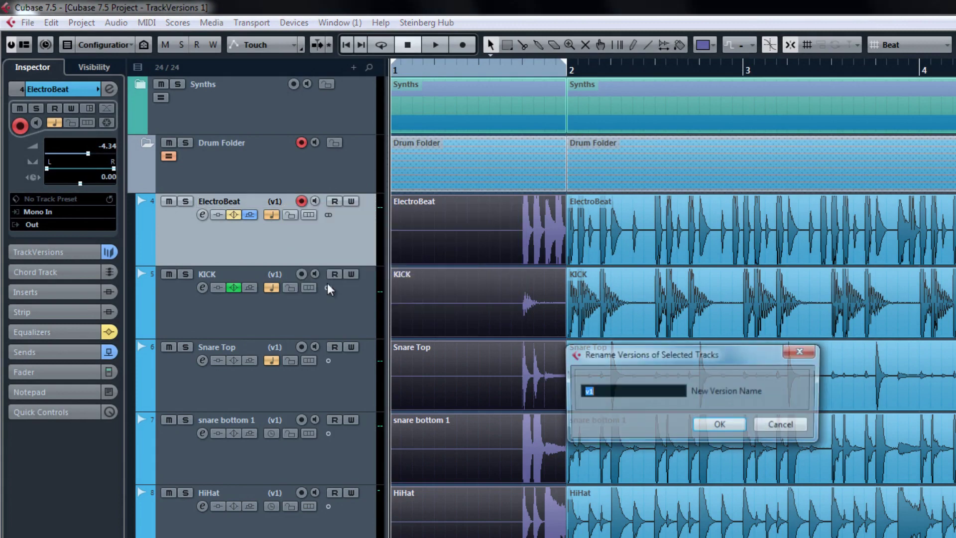
type("Producer's Choice")
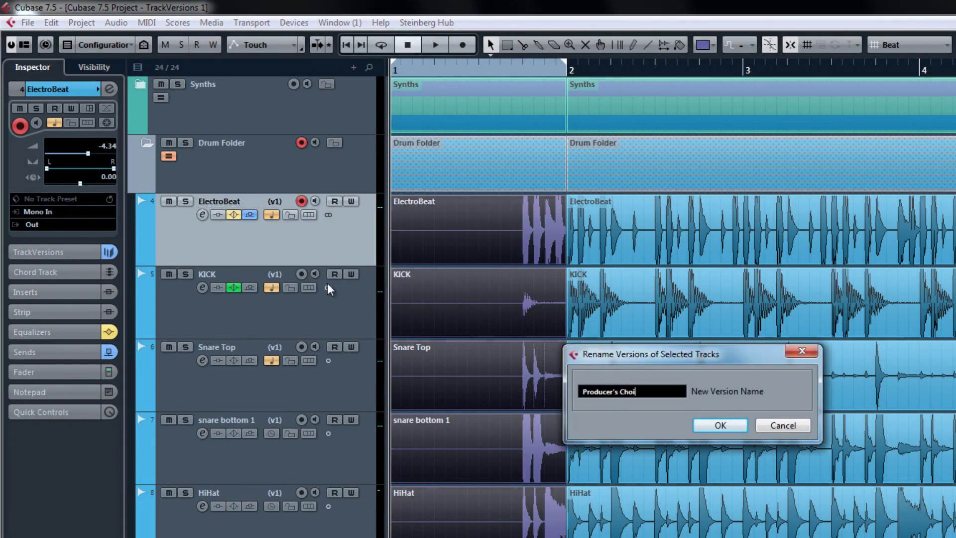
key("Return")
Switch to Copy of v1 and rename it 'Drummer's Choice'
left_click(288, 202)
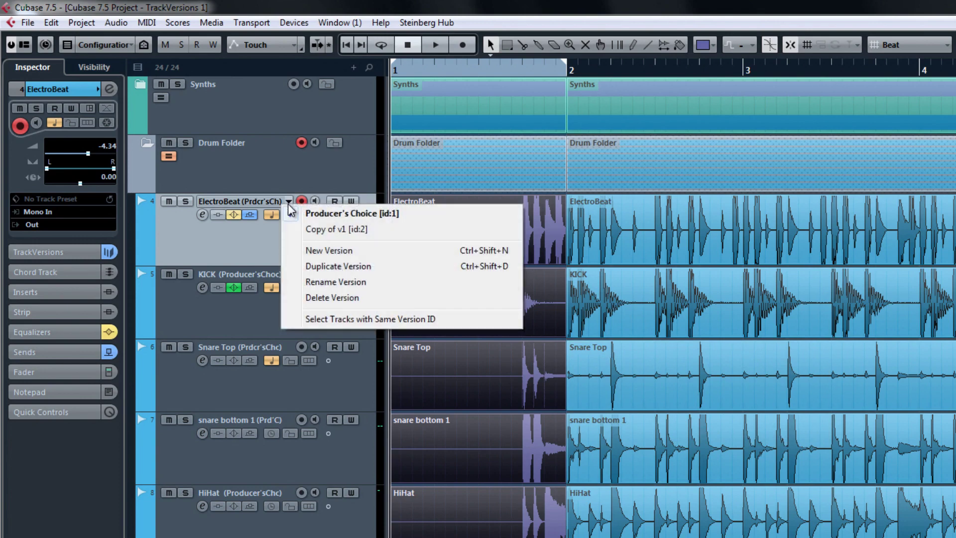
left_click(307, 234)
left_click(289, 201)
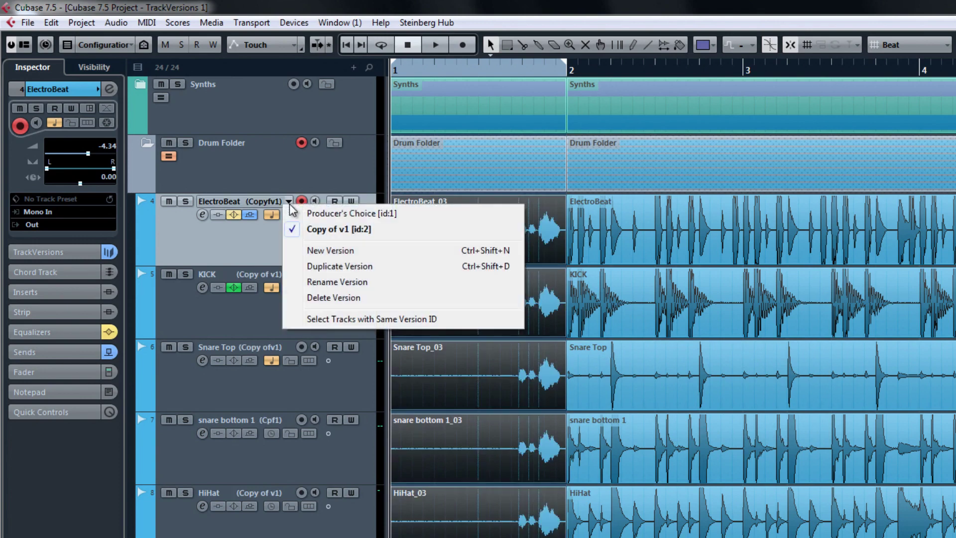
left_click(319, 280)
type("Drummer's Choice")
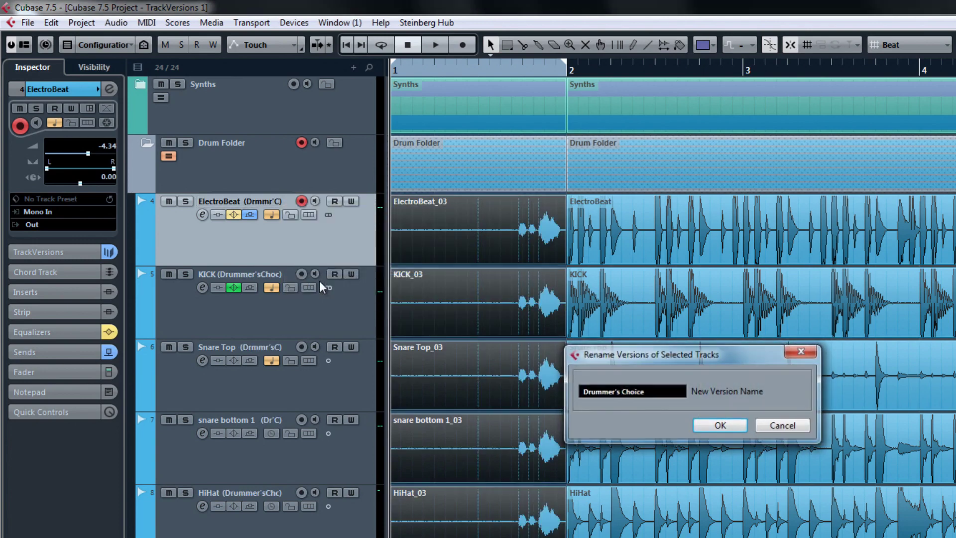
key("Return")
Toggle the drums between Producer's Choice and Drummer's Choice, ending on Drummer's Choice
left_click(289, 202)
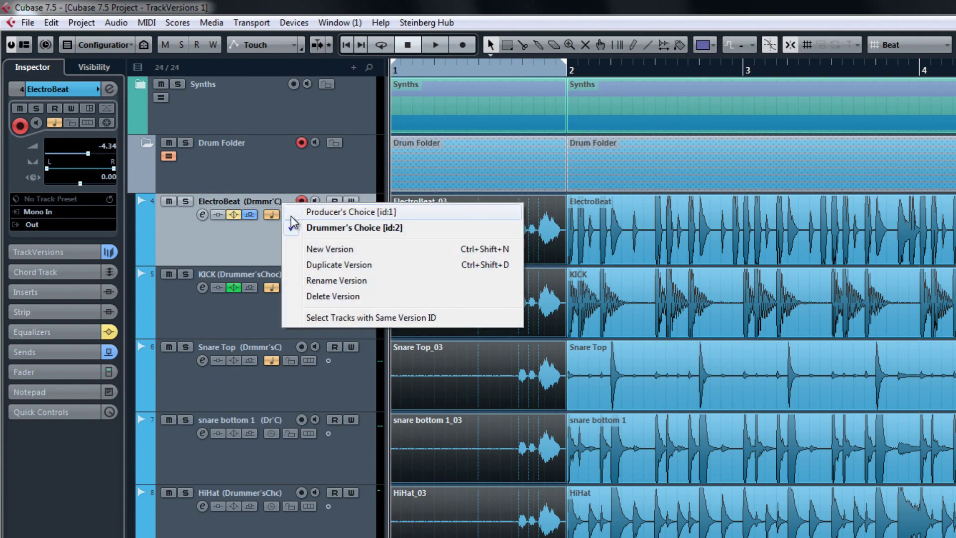
left_click(293, 210)
left_click(290, 203)
left_click(295, 226)
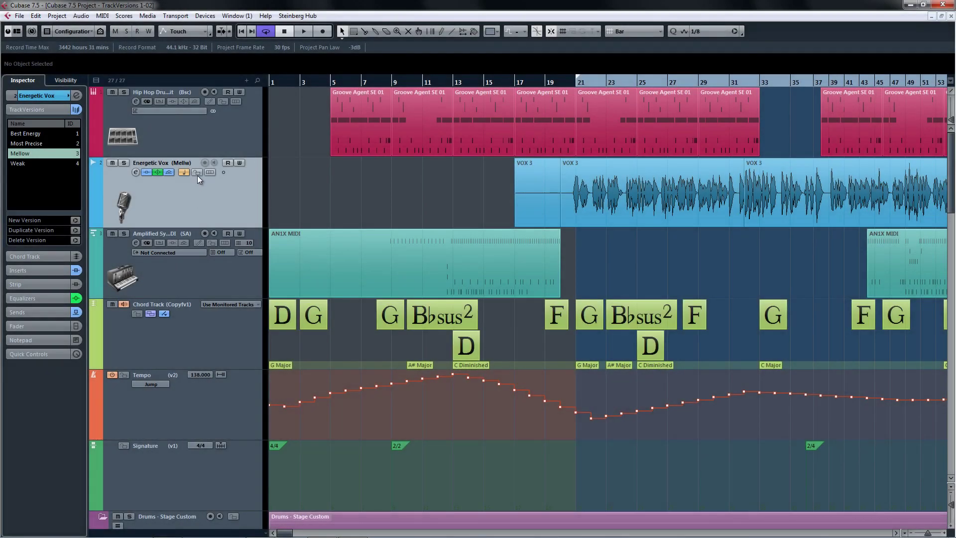
Set the vocal to Most Precise, synth to Alternate Edit, and drum kit to Shuffled
left_click(198, 174)
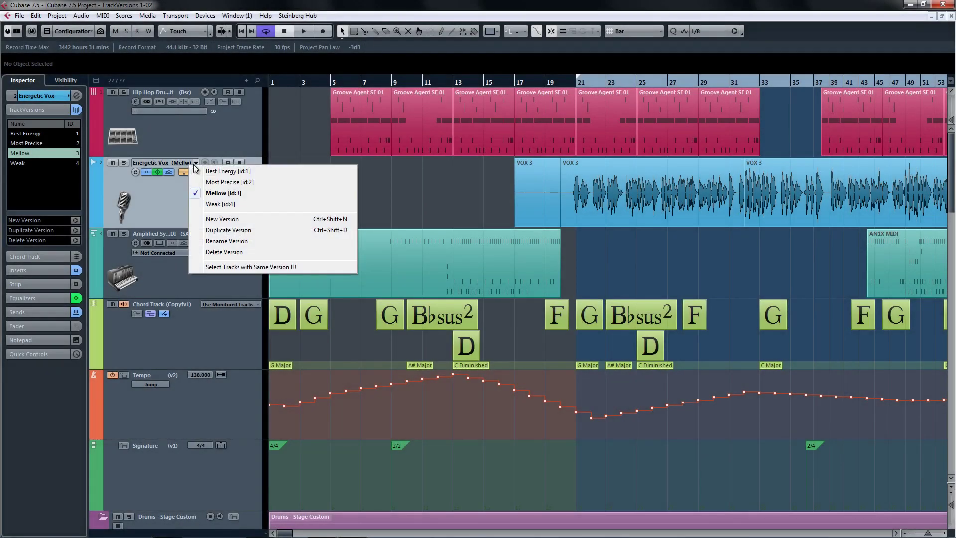
left_click(216, 182)
left_click(211, 243)
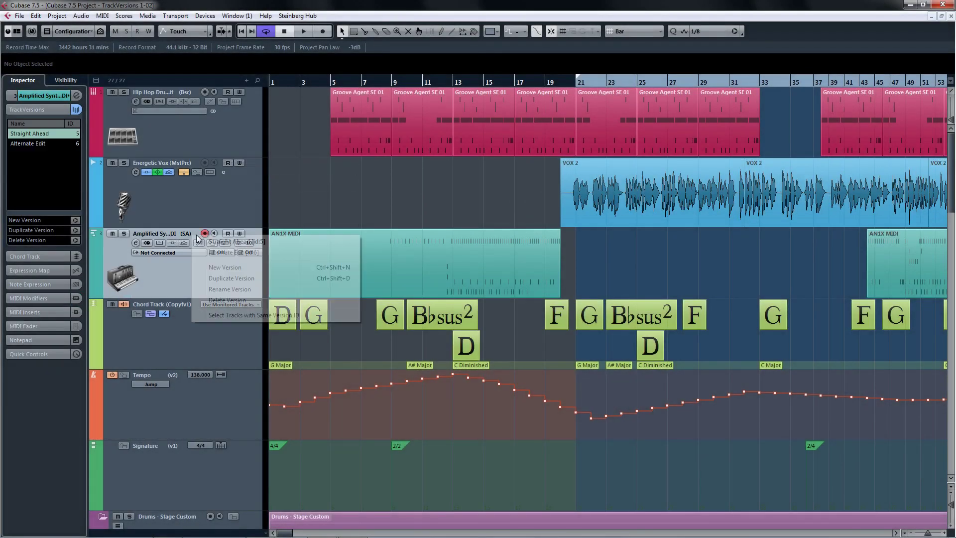
left_click(214, 251)
left_click(196, 88)
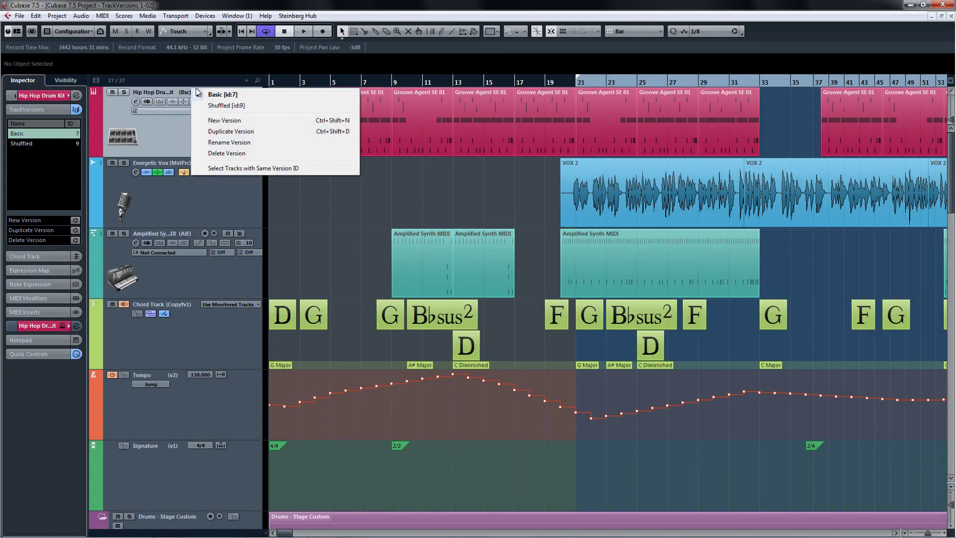
left_click(217, 108)
Set the chord track to v1 and tempo track to v3, leaving Signature unchanged
left_click(194, 303)
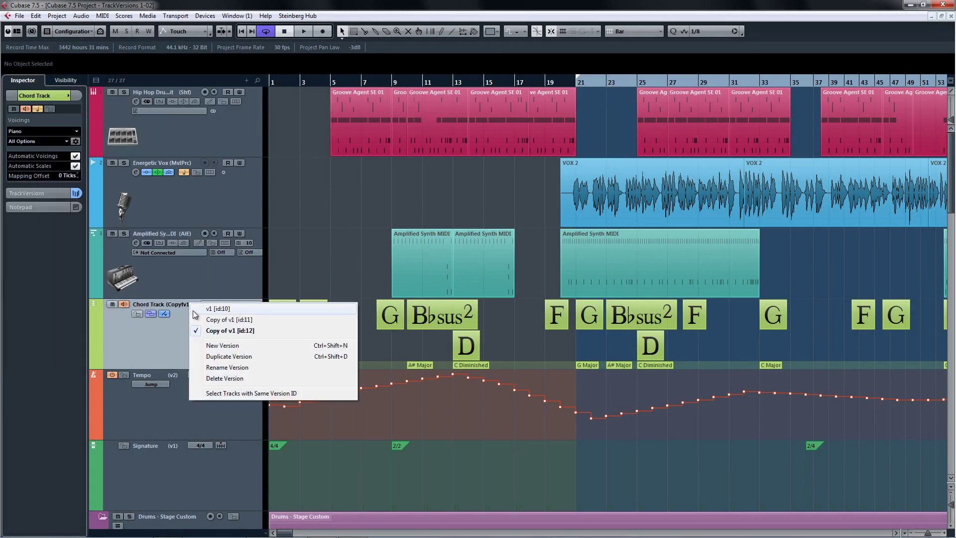
left_click(192, 310)
left_click(181, 375)
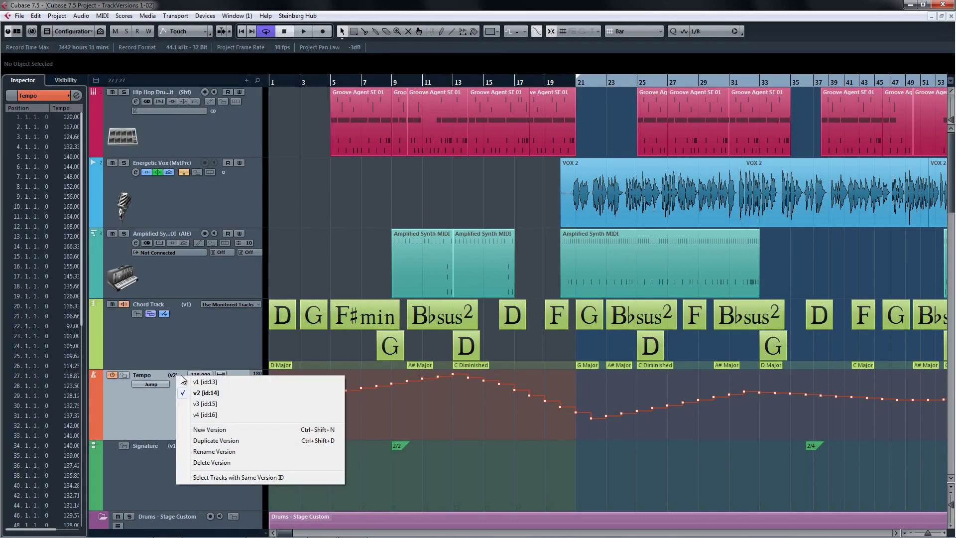
left_click(204, 403)
left_click(180, 447)
left_click(163, 459)
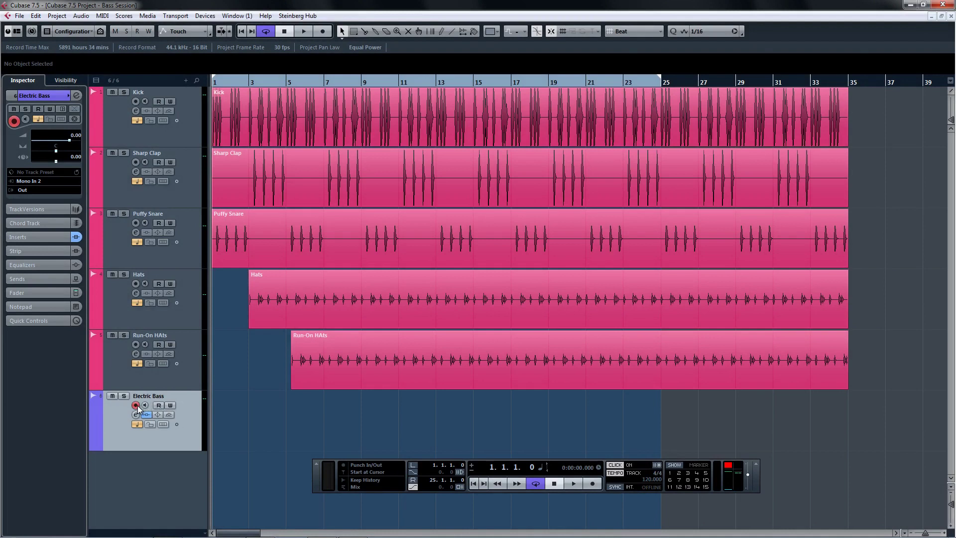
Record the first Electric Bass take, then record a second take into a new version
left_click(592, 484)
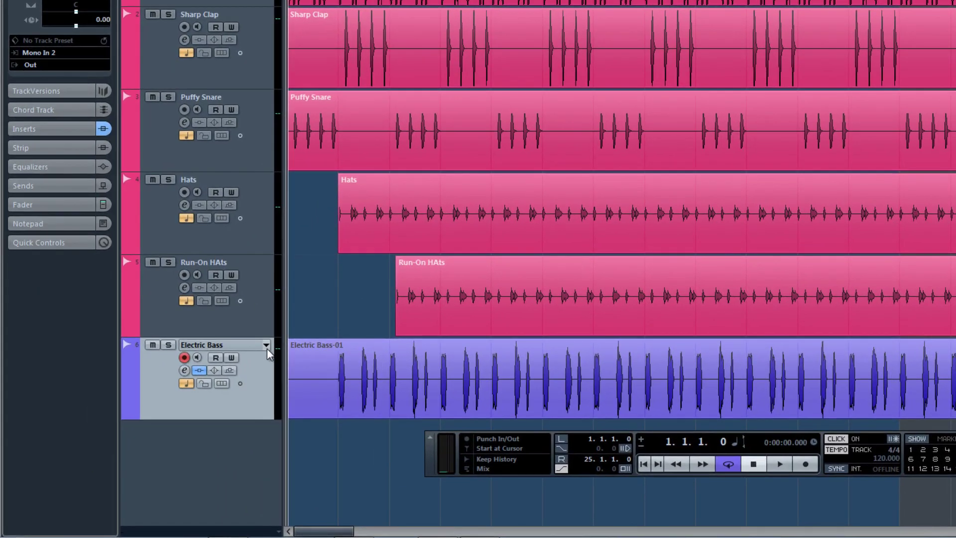
left_click(267, 345)
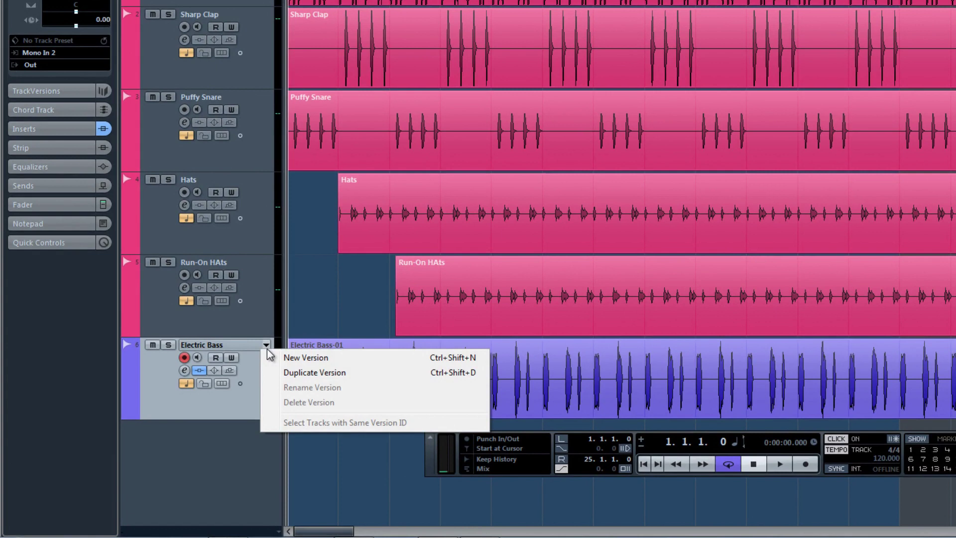
left_click(285, 357)
key("KP_Multiply")
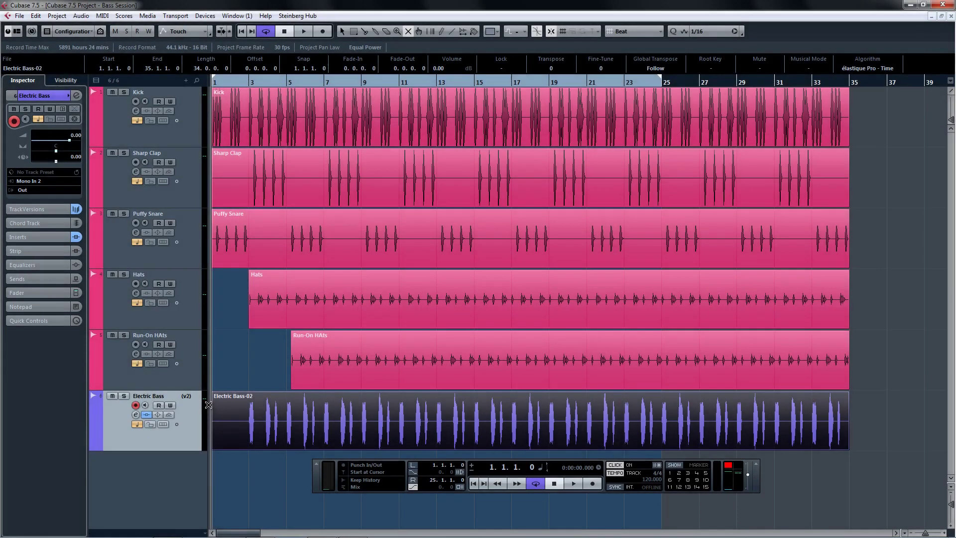
Compare bass versions v1 and v2, ending on v1
left_click(195, 397)
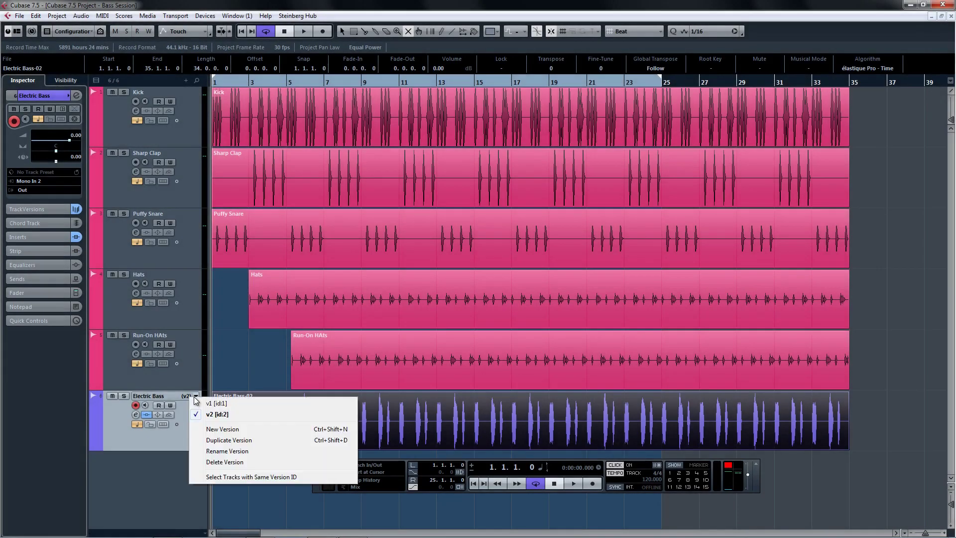
left_click(216, 404)
left_click(196, 397)
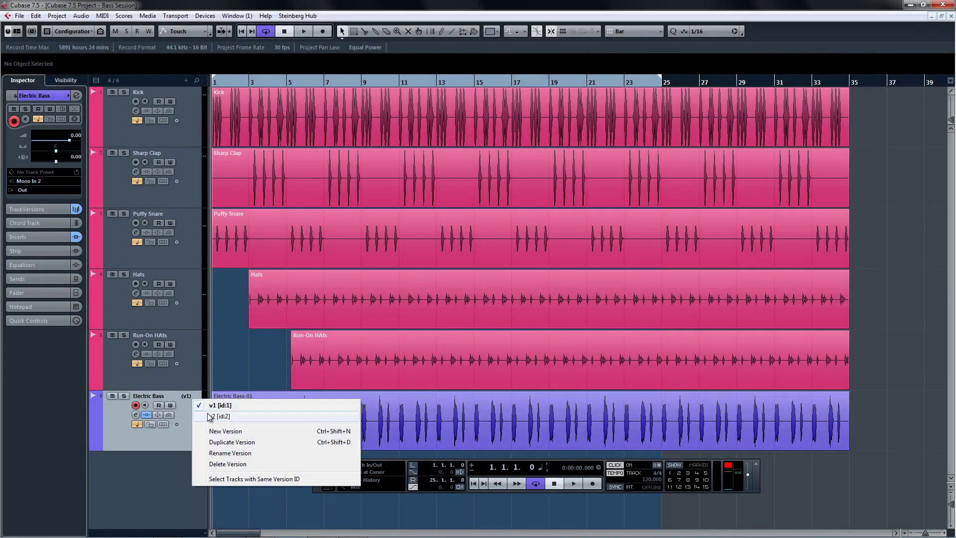
left_click(210, 417)
left_click(197, 398)
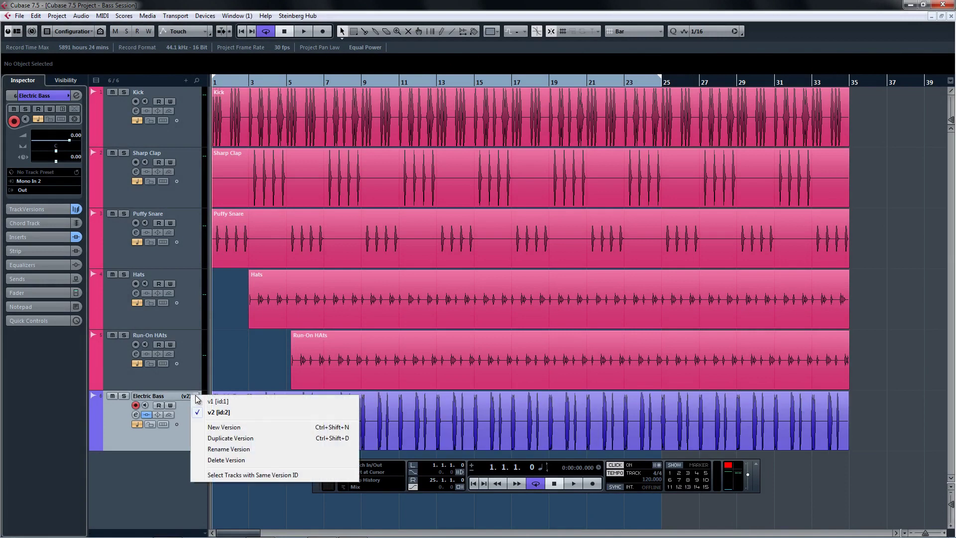
left_click(199, 402)
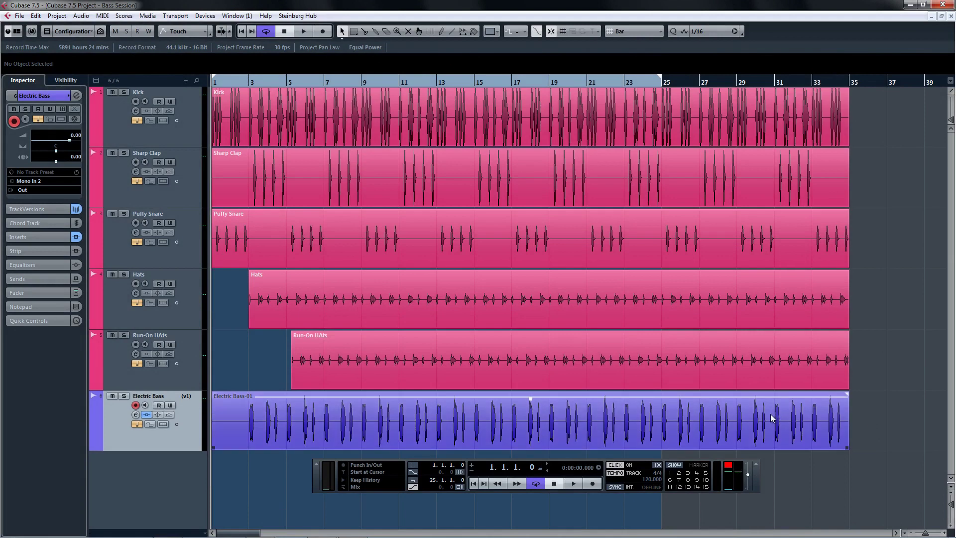
Split v1's bass take at bar 31 and cut the opening part
key("3")
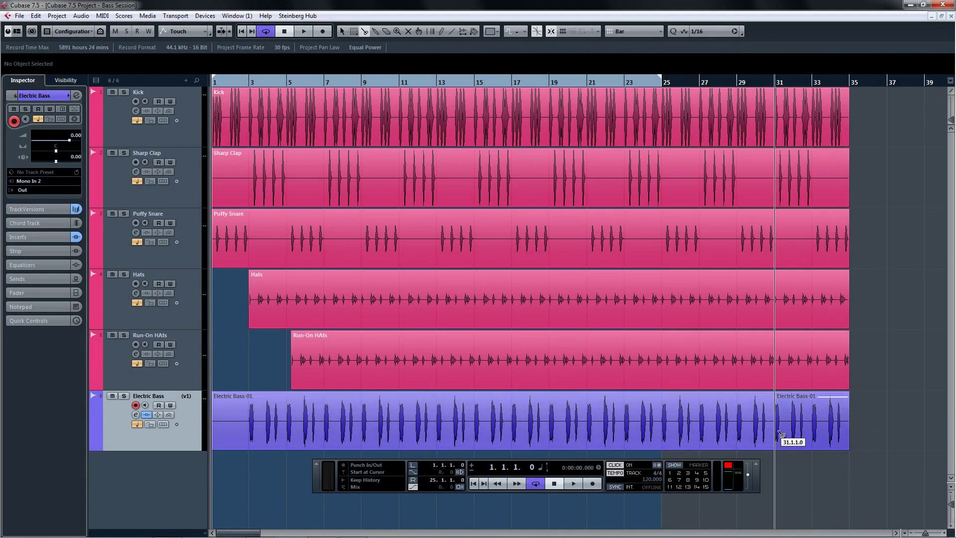
key("1")
left_click(701, 430)
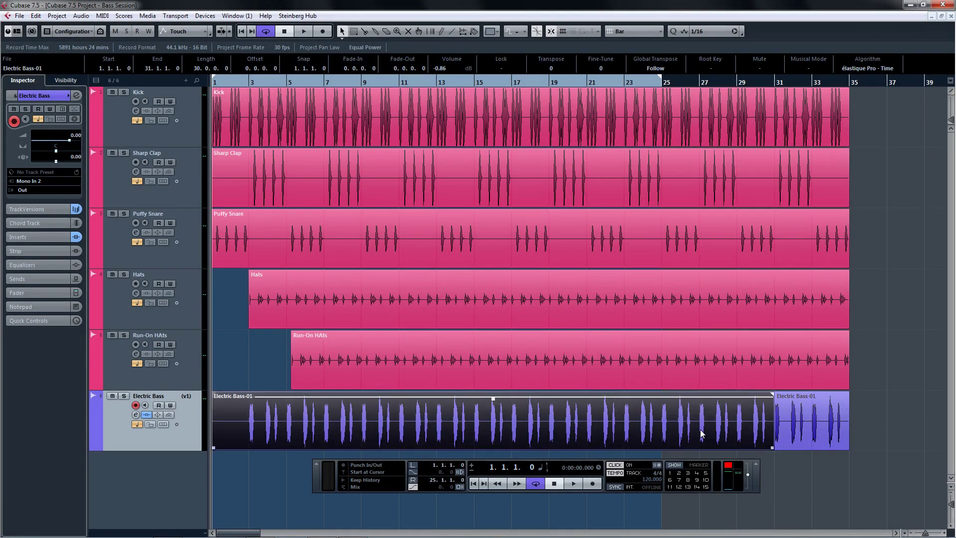
key("Delete")
In bass v2, trim the take to start at bar 31 and paste take one's opening
left_click(197, 396)
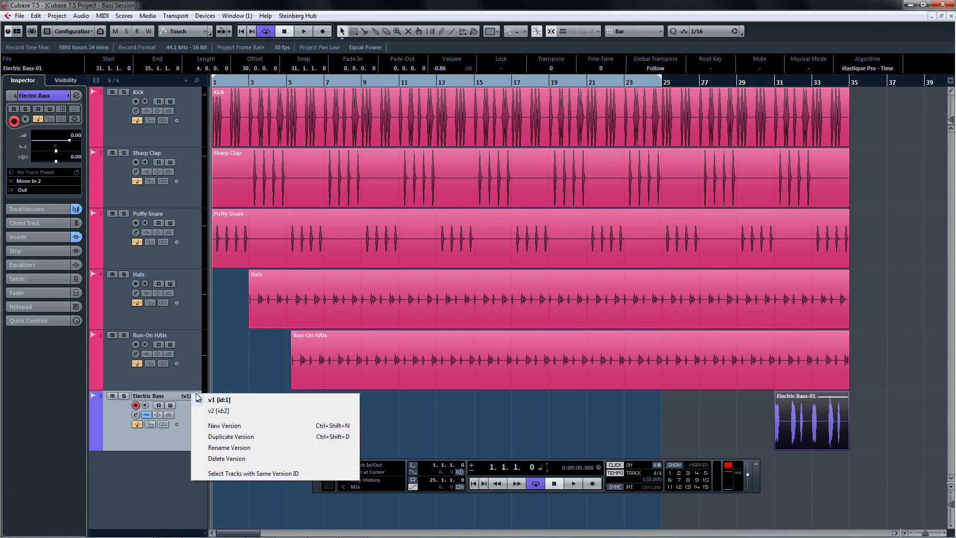
left_click(196, 410)
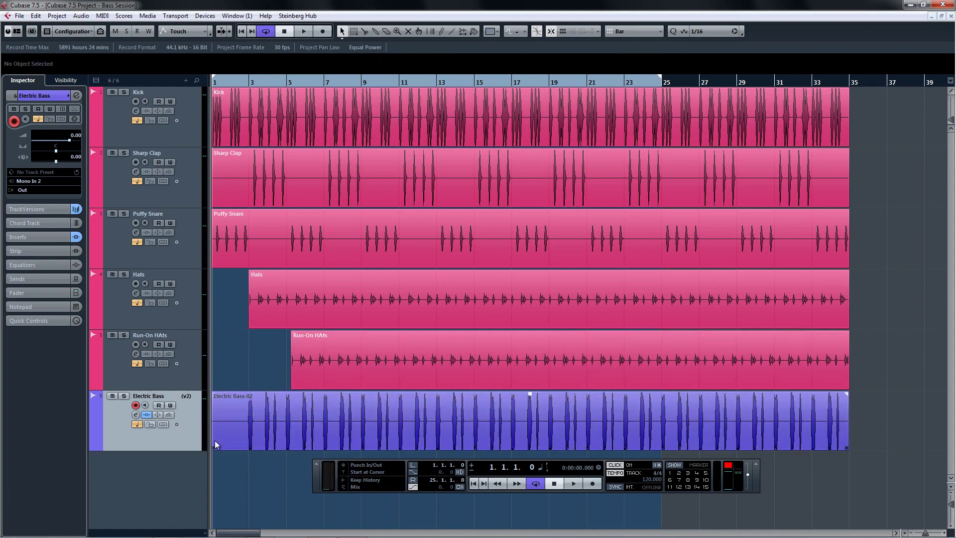
left_click_drag(215, 444, 773, 446)
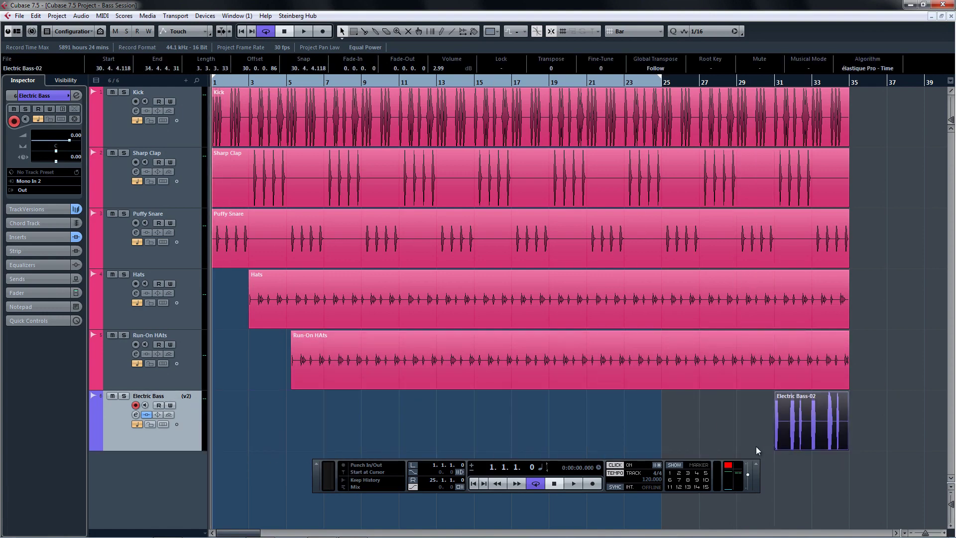
key("ctrl+v")
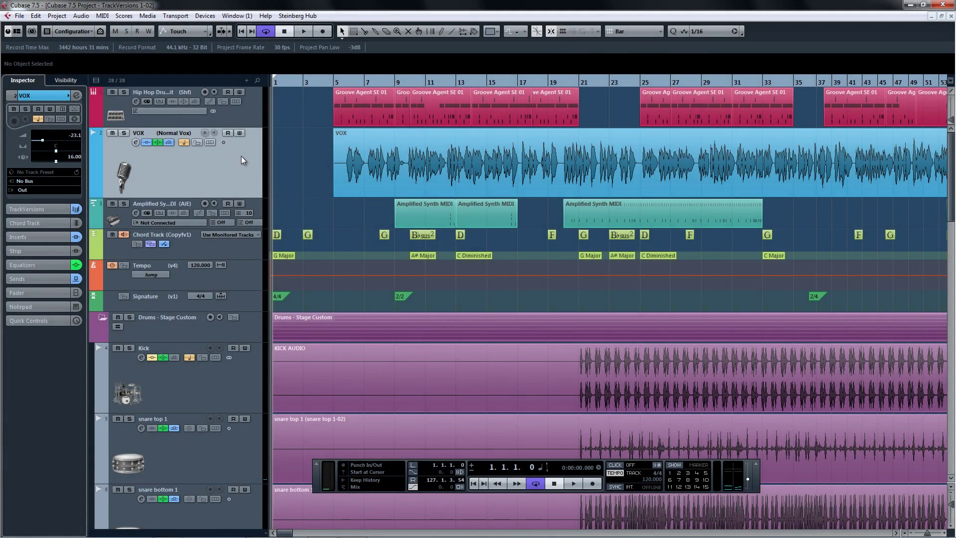
Export an audio mixdown 'Same Old Song - Normal' with VOX on Normal Vox
left_click(197, 133)
left_click(202, 151)
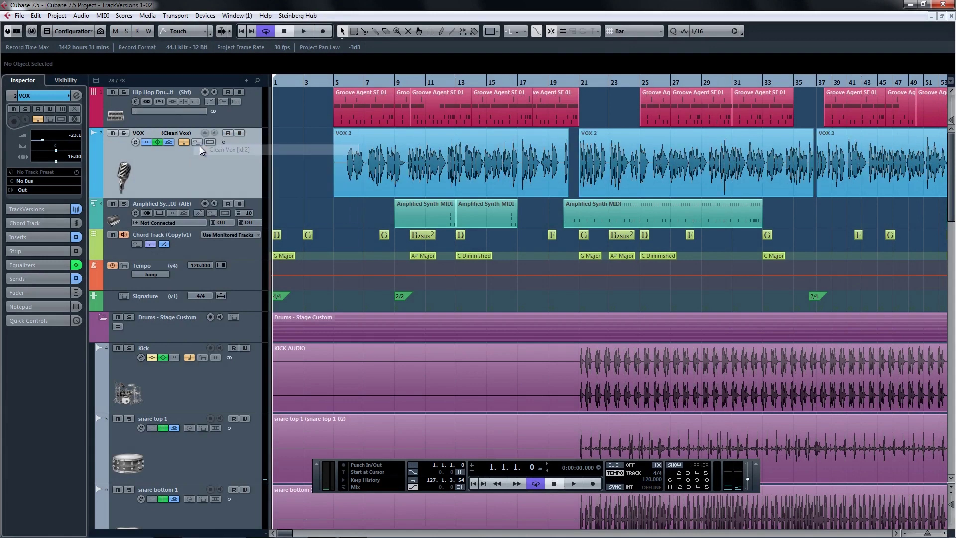
left_click(196, 133)
left_click(230, 140)
key("ctrl+shift+e")
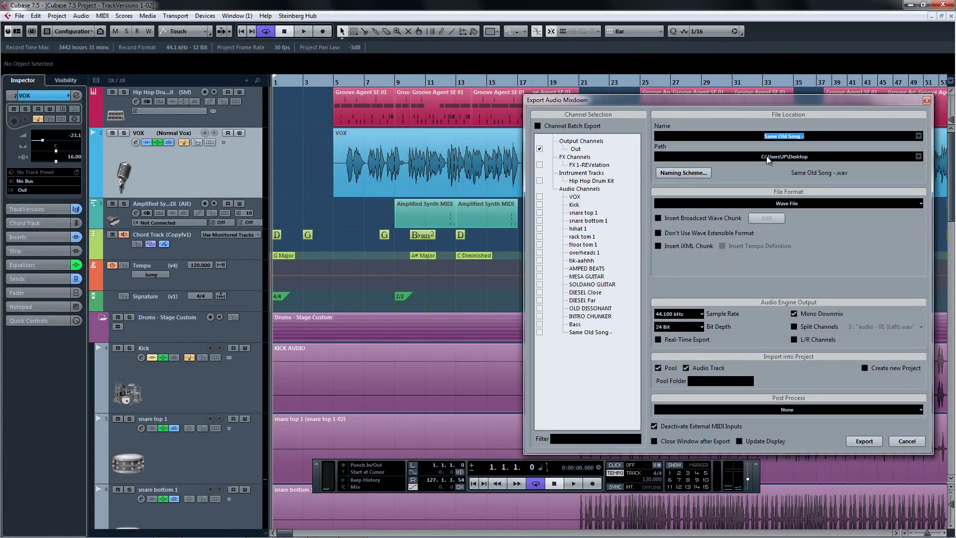
left_click(809, 139)
type("Normal")
left_click(864, 441)
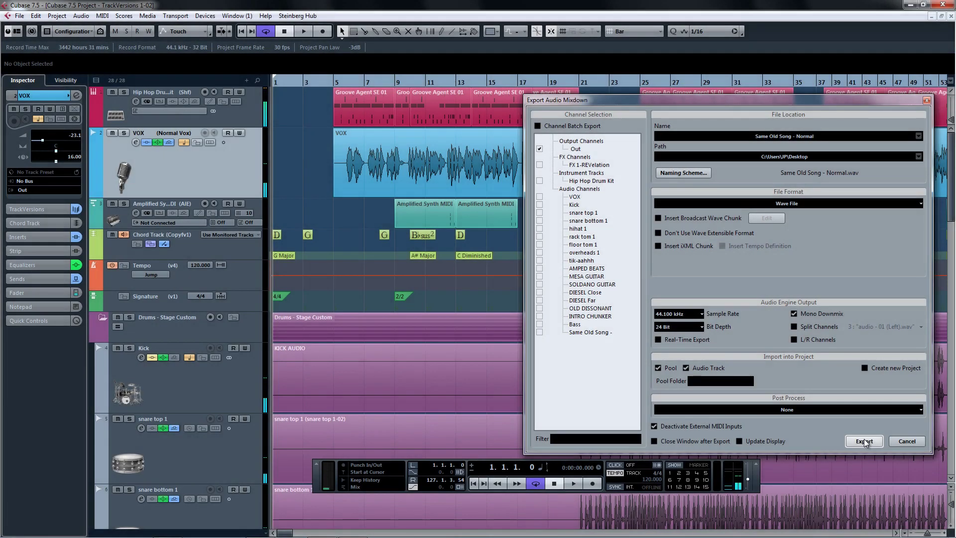
Switch VOX to Clean Vox and export the mixdown as 'Same Old Song - Clean'
left_click(197, 133)
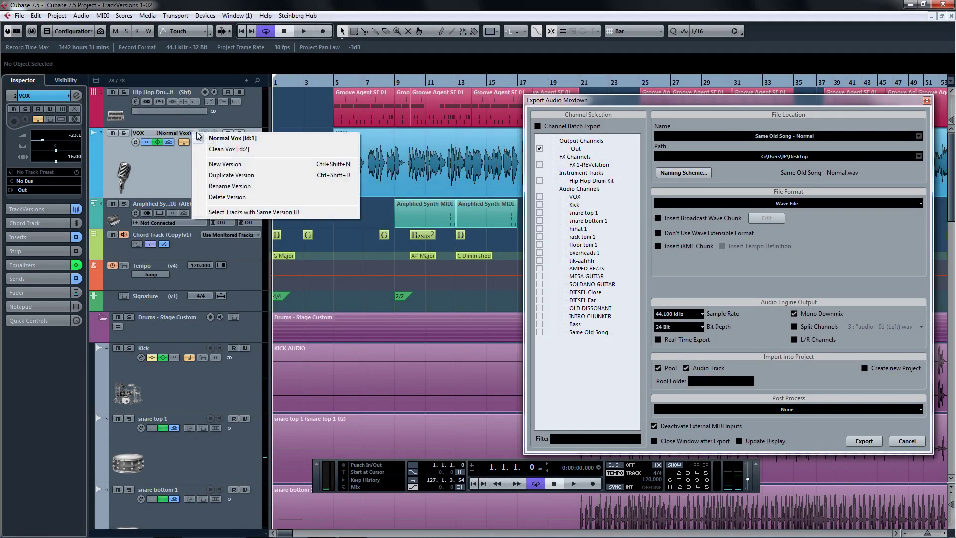
left_click(199, 149)
left_click(798, 138)
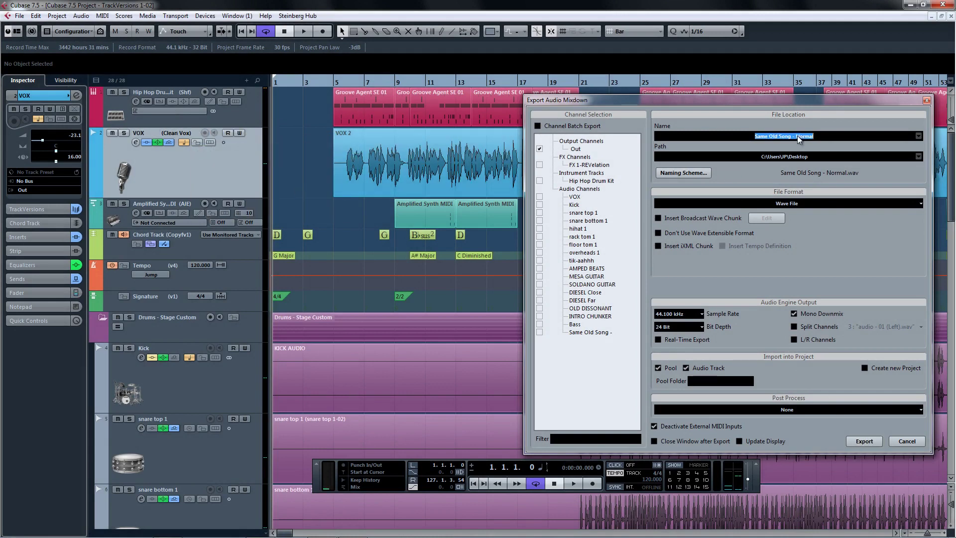
double_click(798, 138)
type("Clean")
left_click(861, 441)
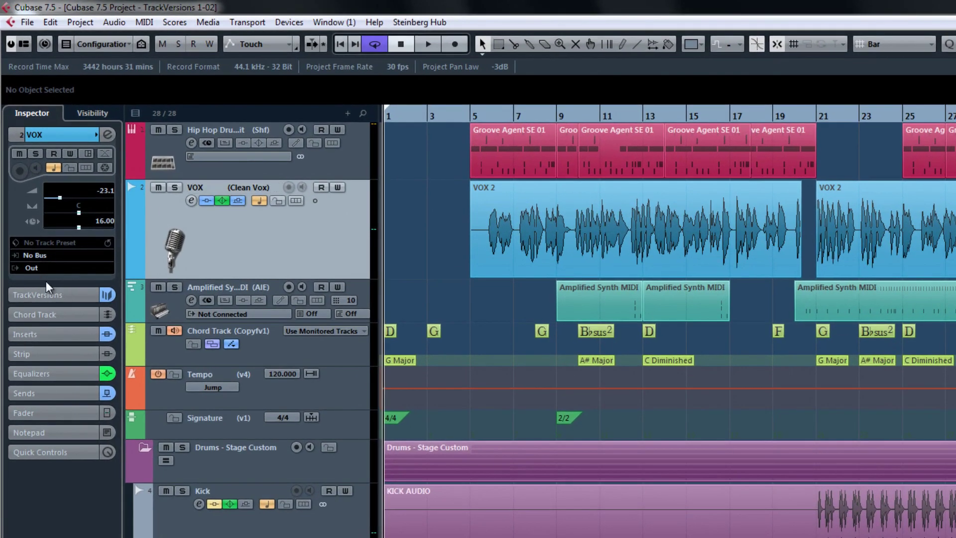
Rename the VOX track's Normal Vox version to 'Bad Words' in the Inspector
left_click(67, 293)
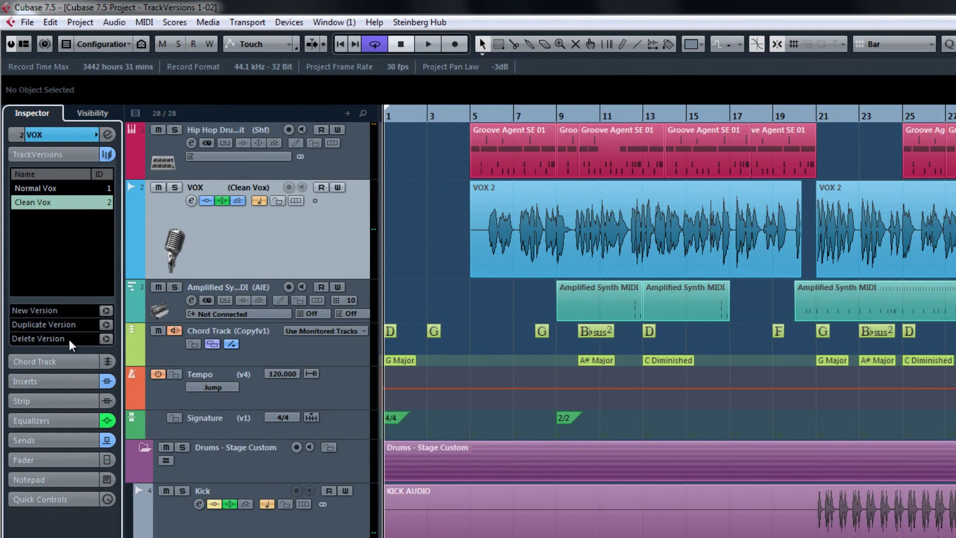
double_click(28, 188)
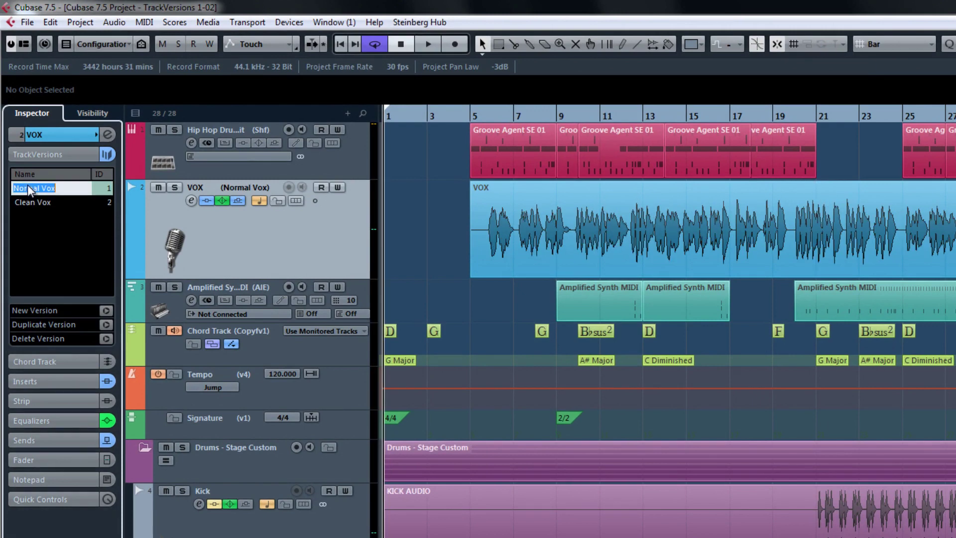
type("Bad Words")
key("Return")
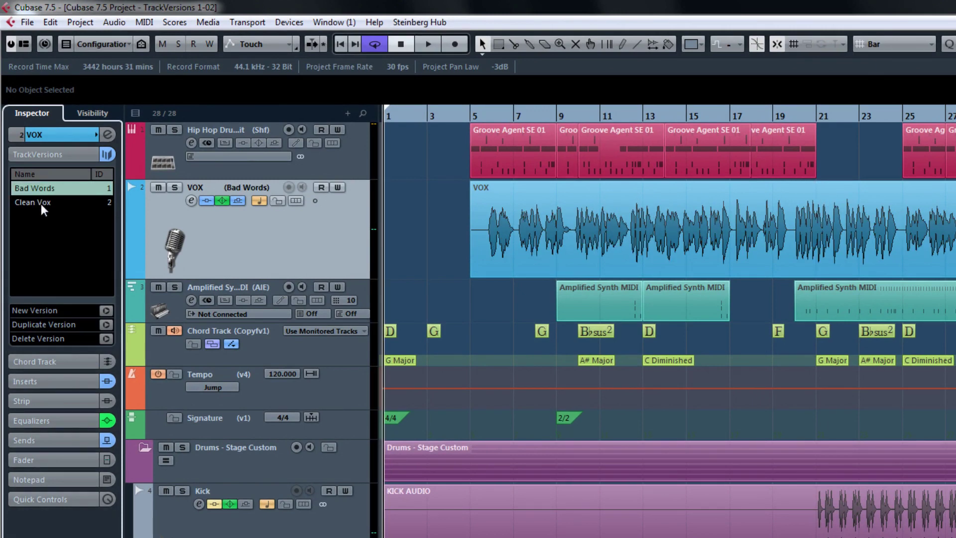
Toggle VOX between Clean Vox and Bad Words, ending on Clean Vox
left_click(37, 202)
left_click(39, 189)
left_click(41, 204)
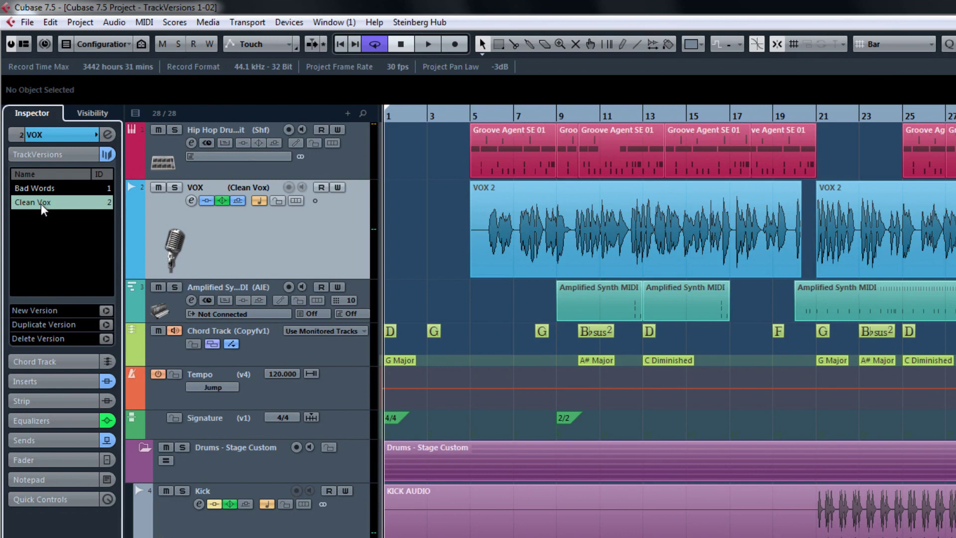
Create lanes from the VOX track's versions and show its lanes 1 to 3
left_click(88, 26)
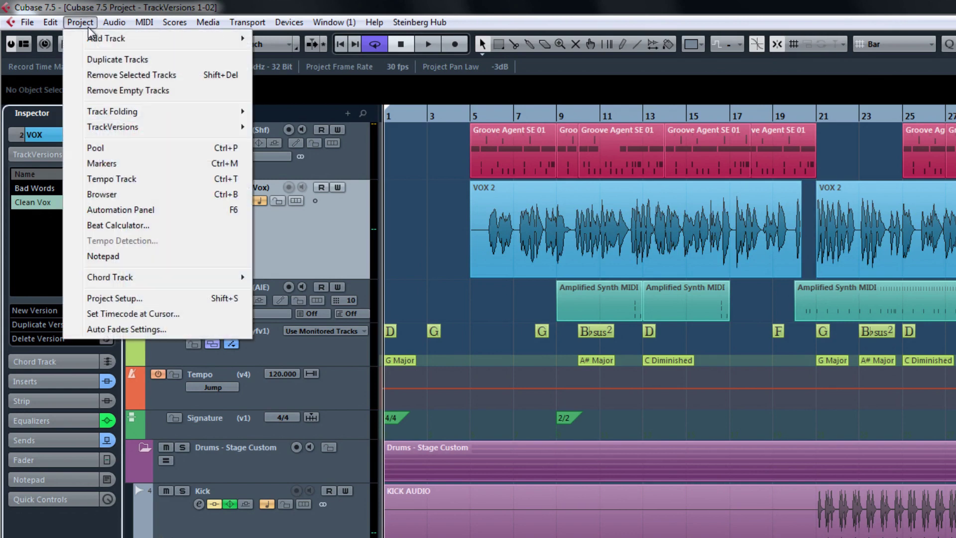
mouse_move(95, 128)
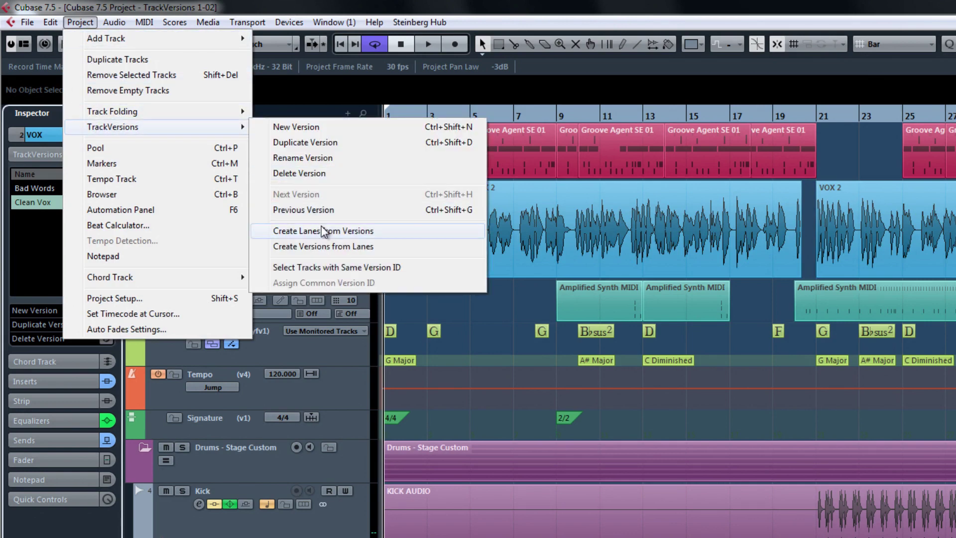
left_click(396, 236)
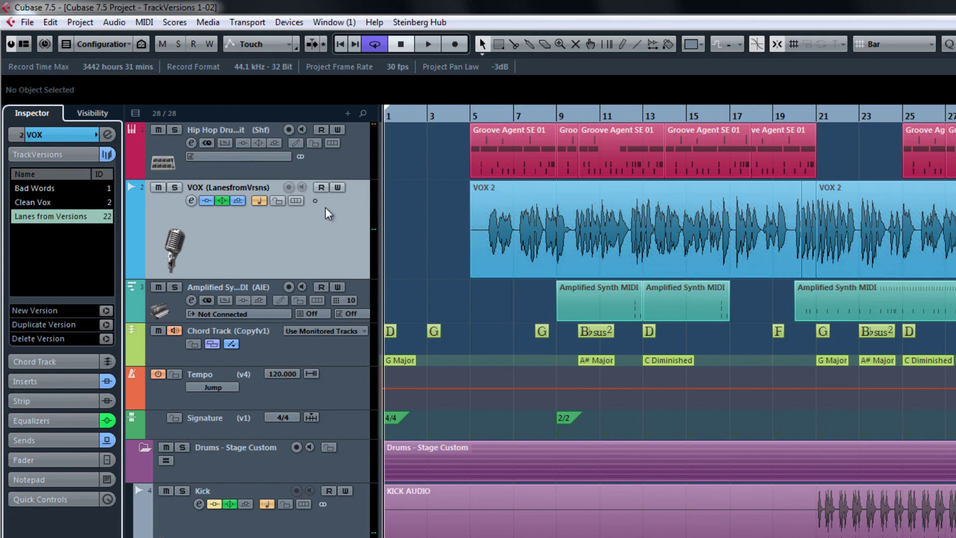
left_click(303, 201)
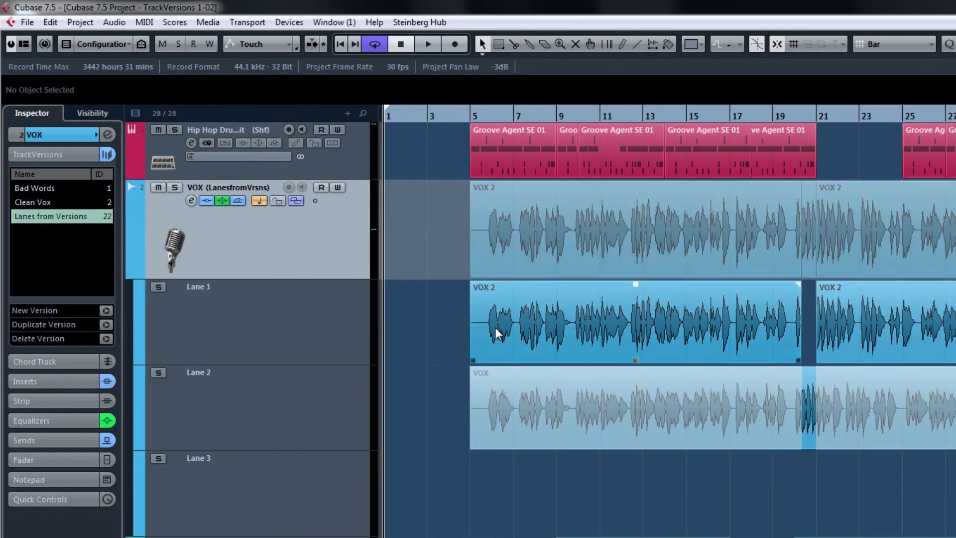
Create new VOX versions, VOX (1) and VOX (2), from the vocal lanes
left_click(85, 24)
mouse_move(89, 130)
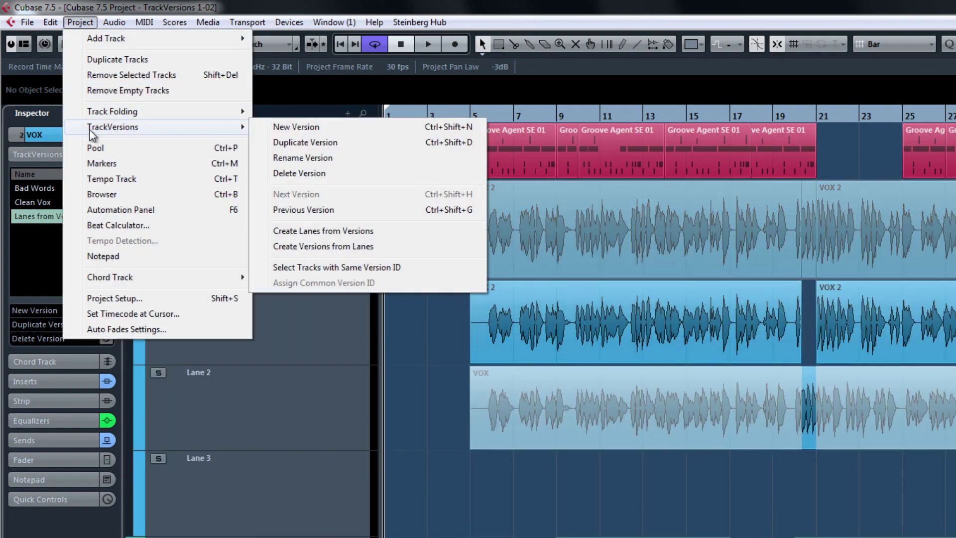
left_click(331, 246)
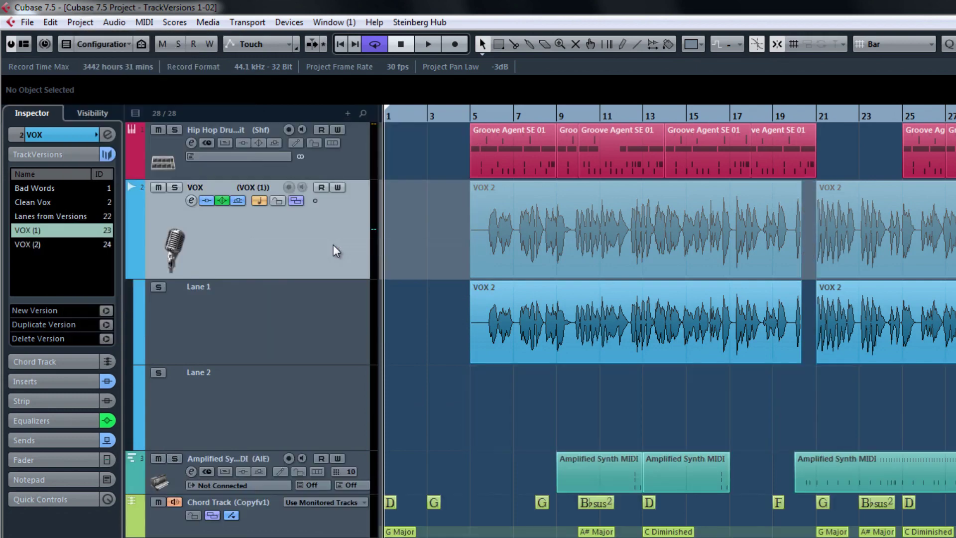
Return the VOX track to its previous version, then step to another version
left_click(80, 23)
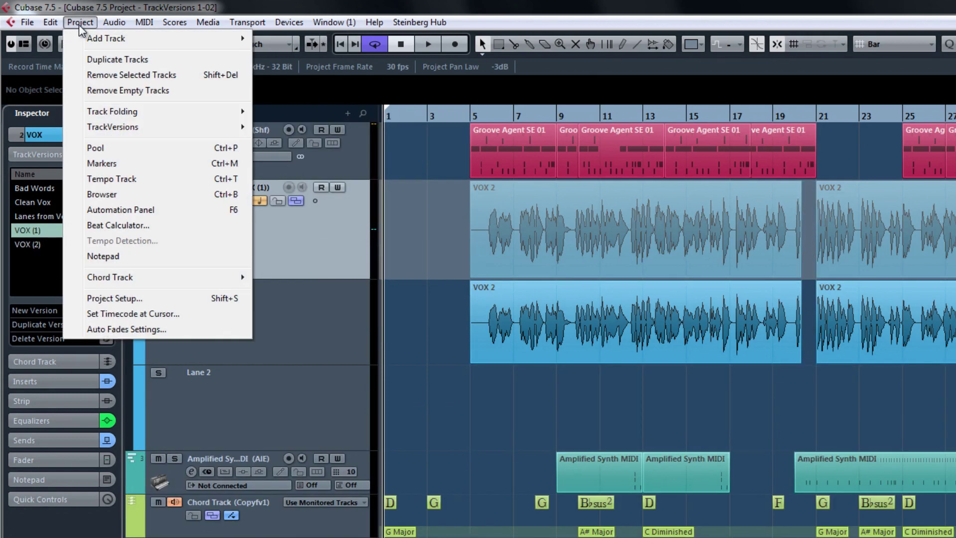
mouse_move(90, 126)
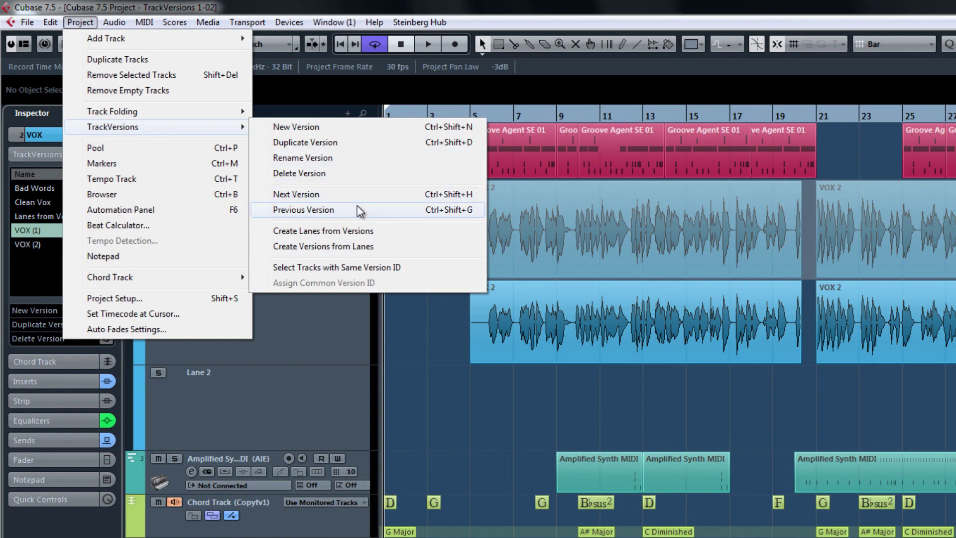
left_click(359, 210)
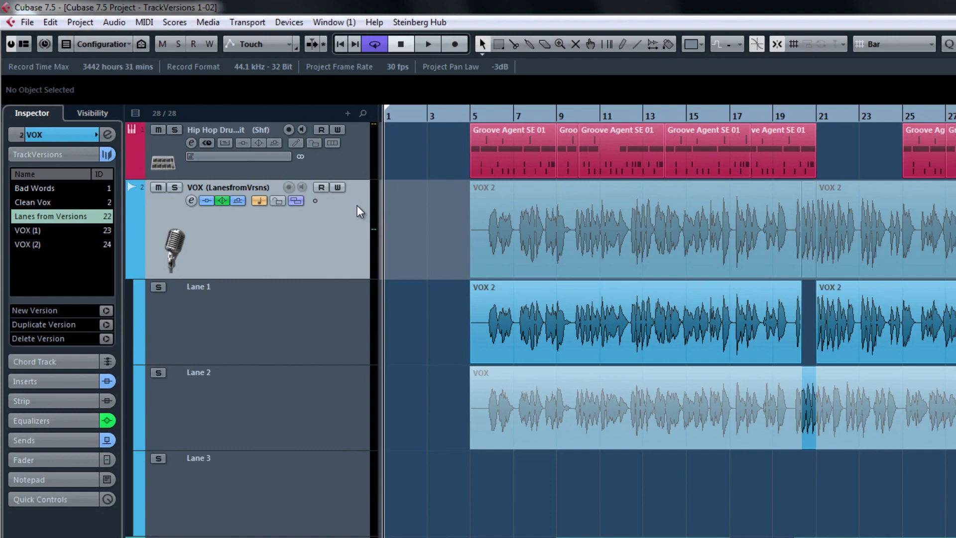
key("ctrl+Down")
Select the drum, VOX and Amplified Synth tracks and assign them common version ID 25
key("ctrl+Up")
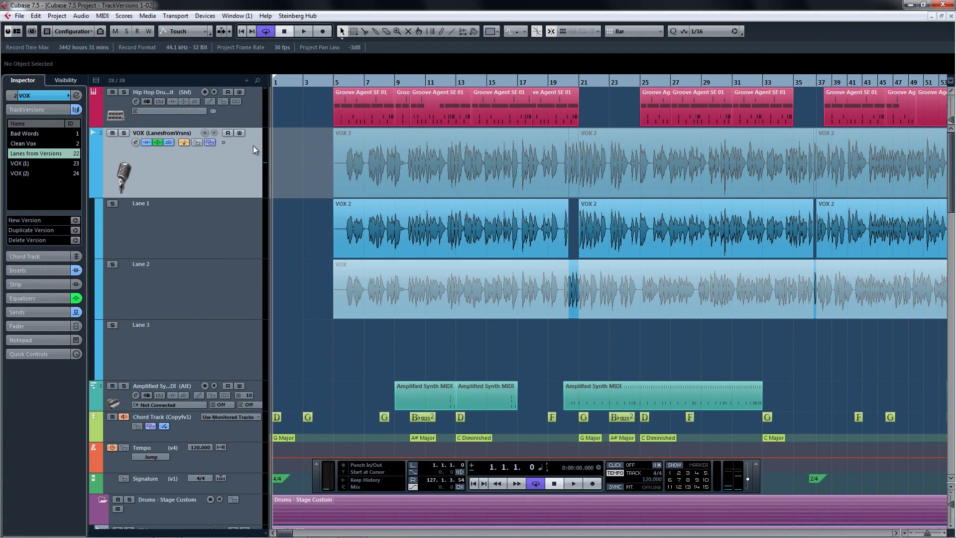
left_click(248, 115)
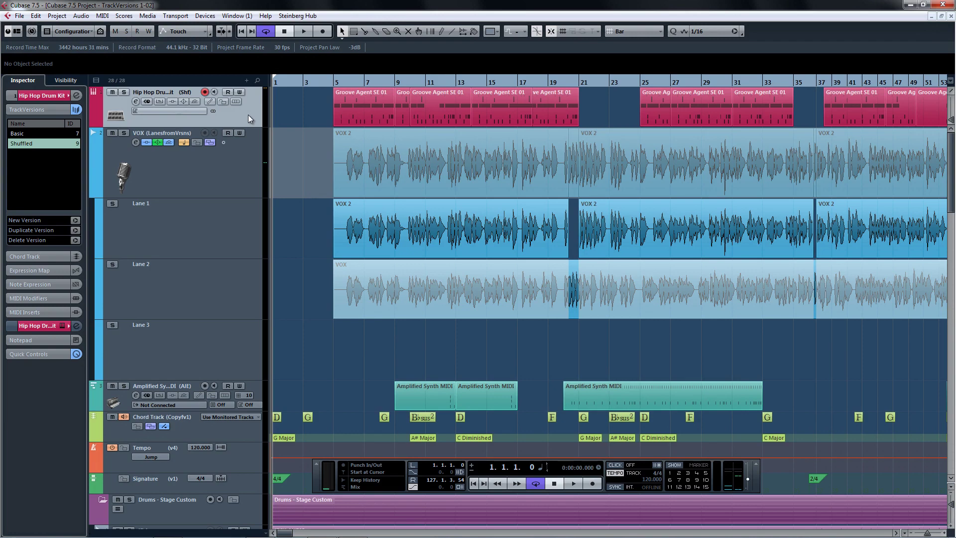
left_click(257, 393)
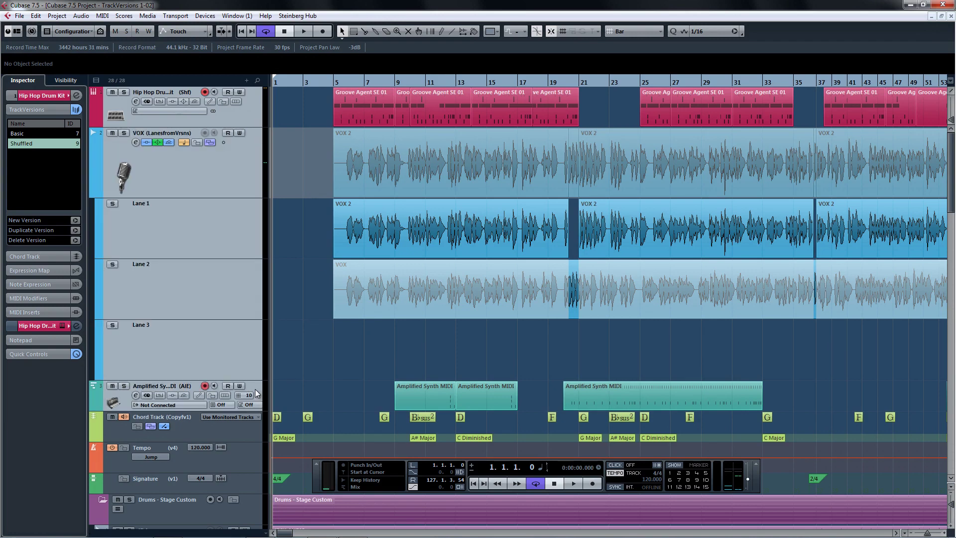
left_click(56, 16)
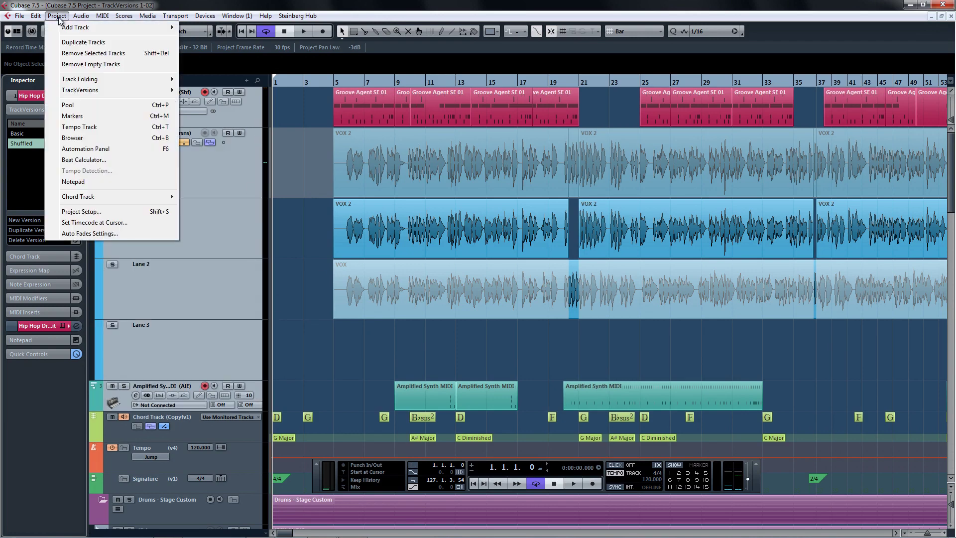
mouse_move(79, 91)
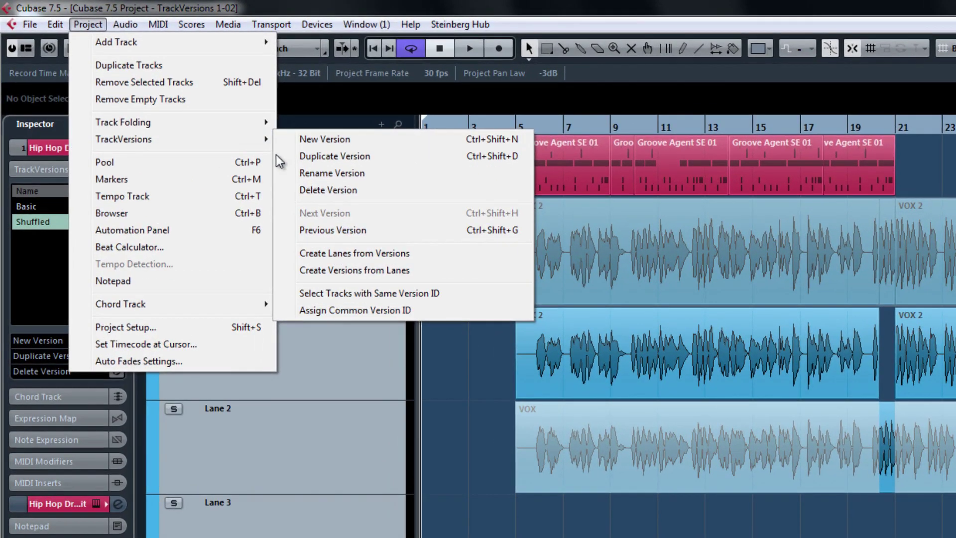
left_click(394, 310)
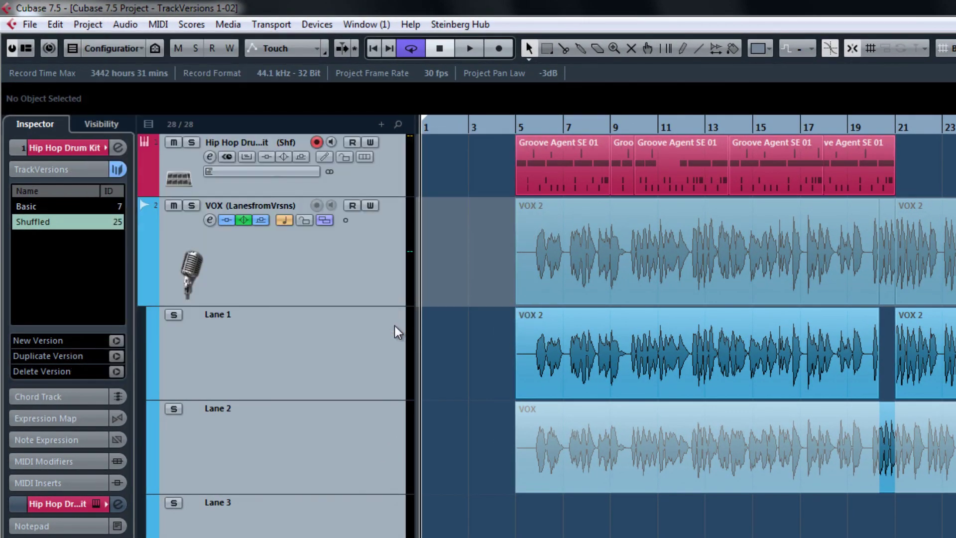
Switch the synth to Straight Ahead and the drums to the Basic version
left_click(398, 344)
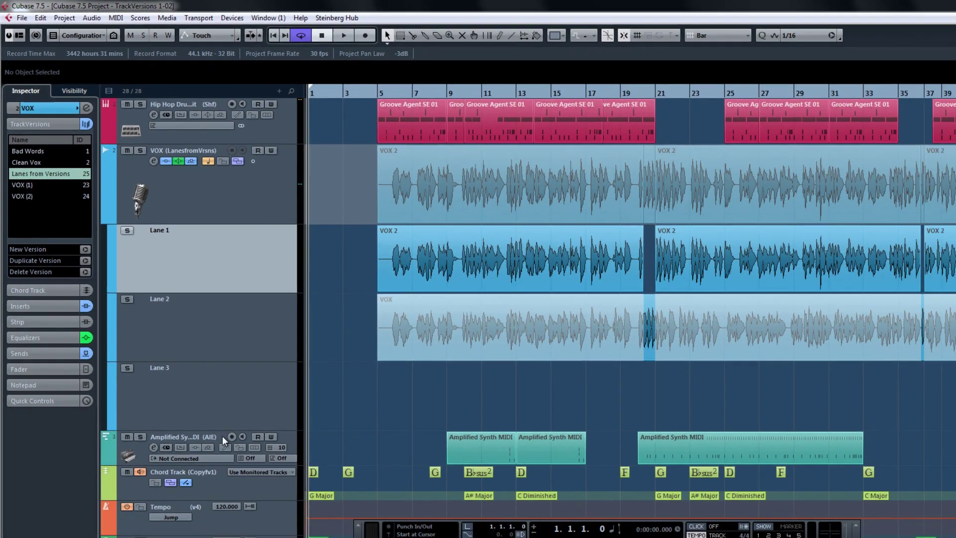
left_click(222, 437)
left_click(244, 446)
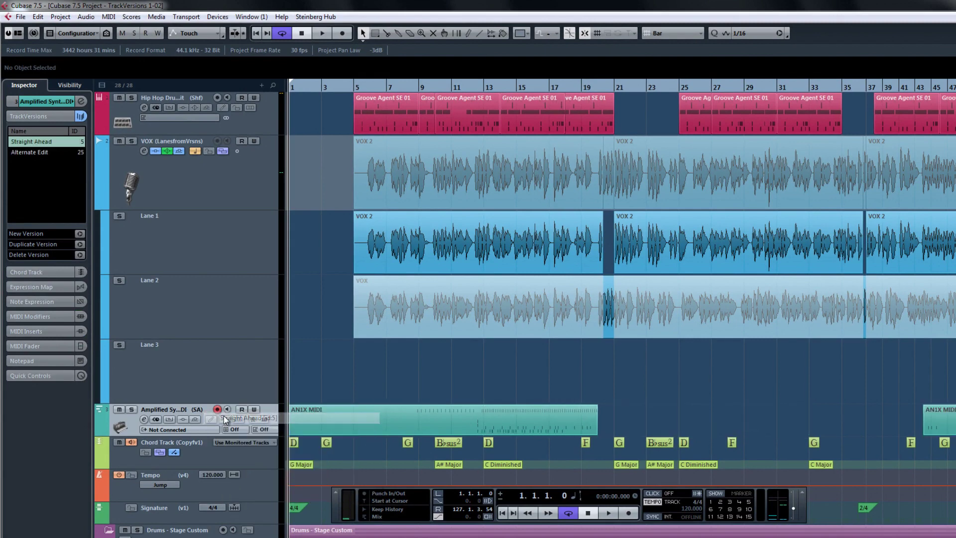
left_click(219, 106)
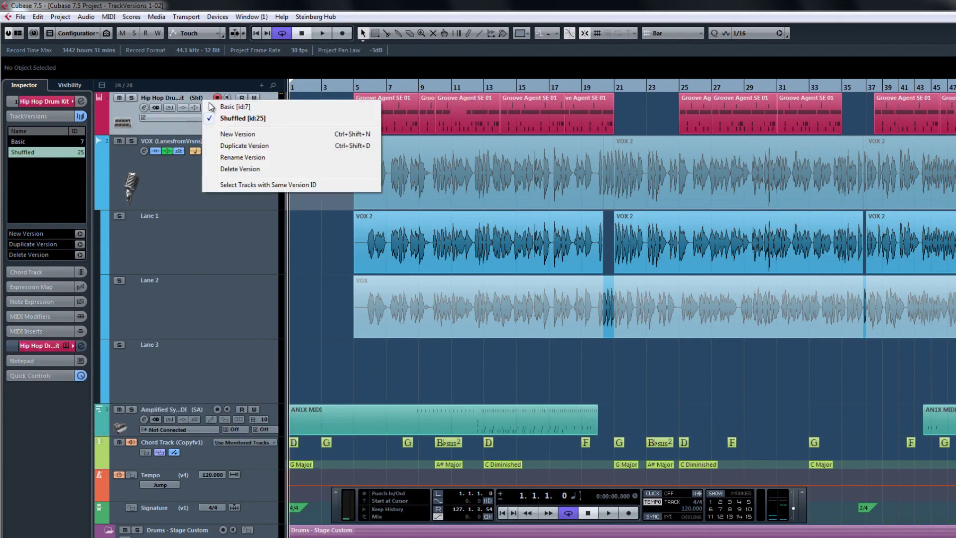
left_click(214, 107)
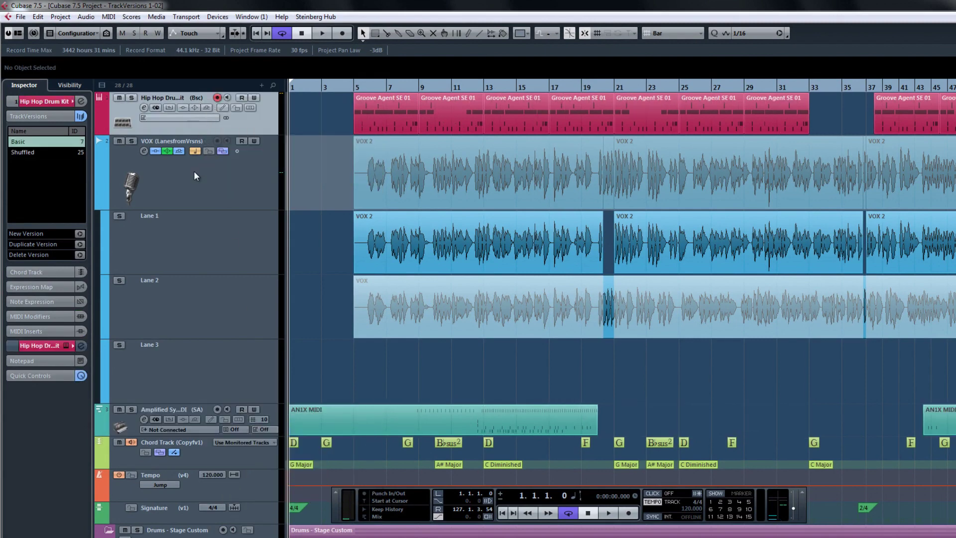
From the VOX track, select all tracks sharing the same version ID
left_click(185, 190)
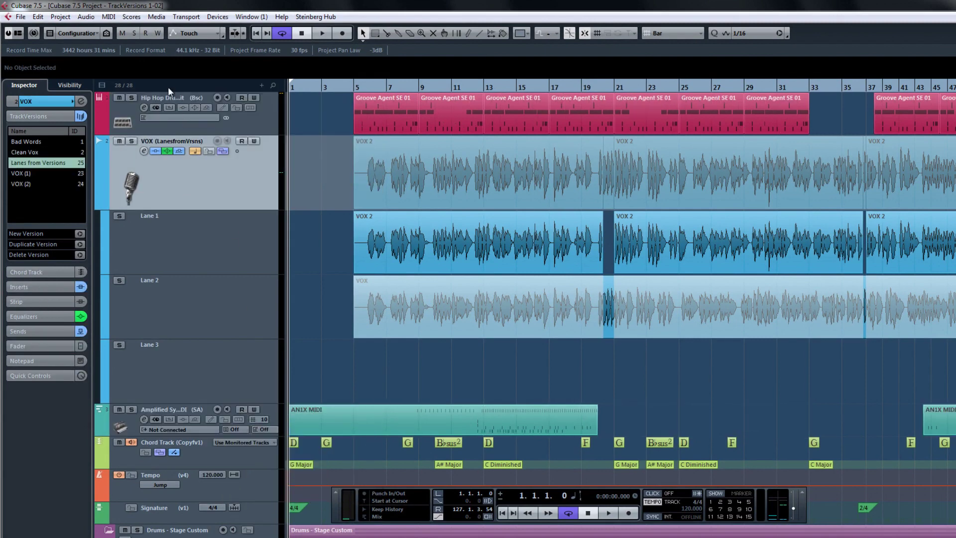
left_click(61, 17)
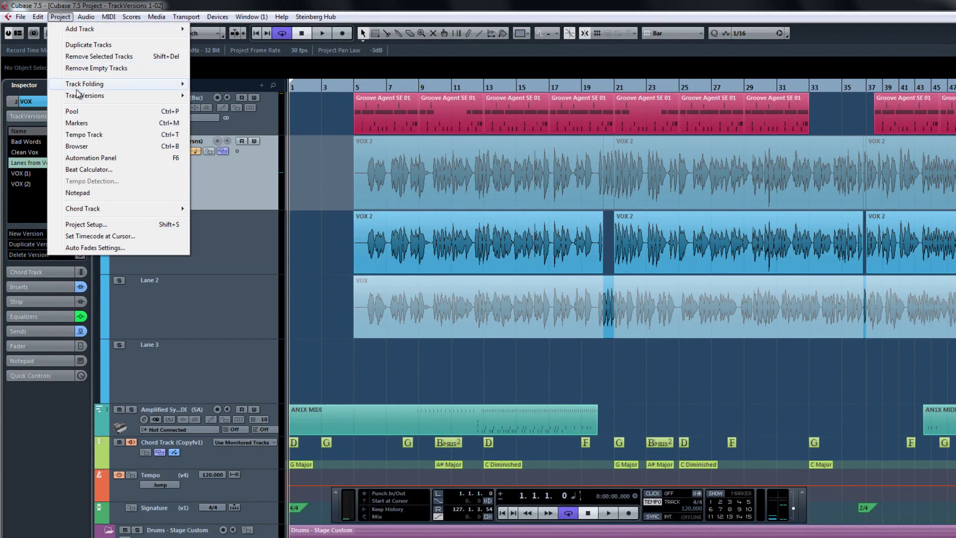
mouse_move(77, 94)
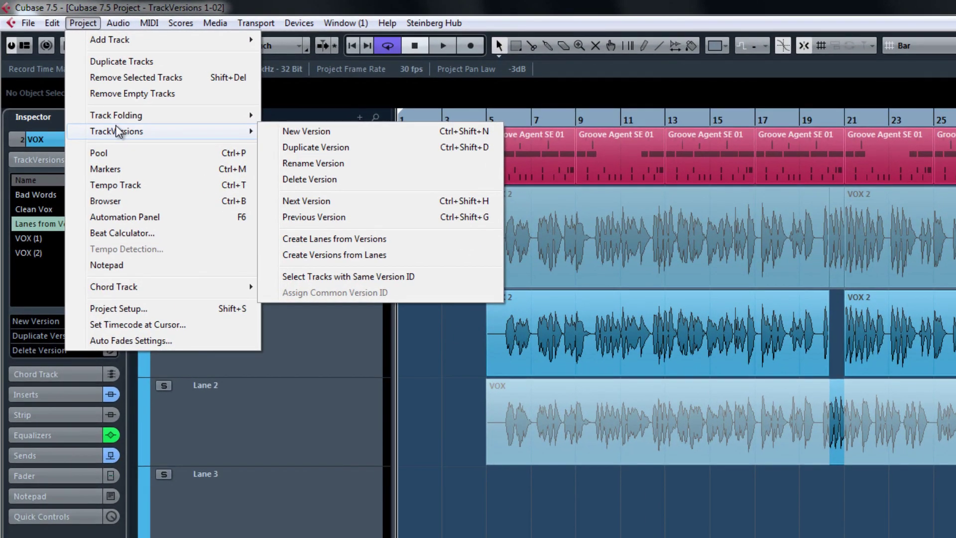
left_click(368, 277)
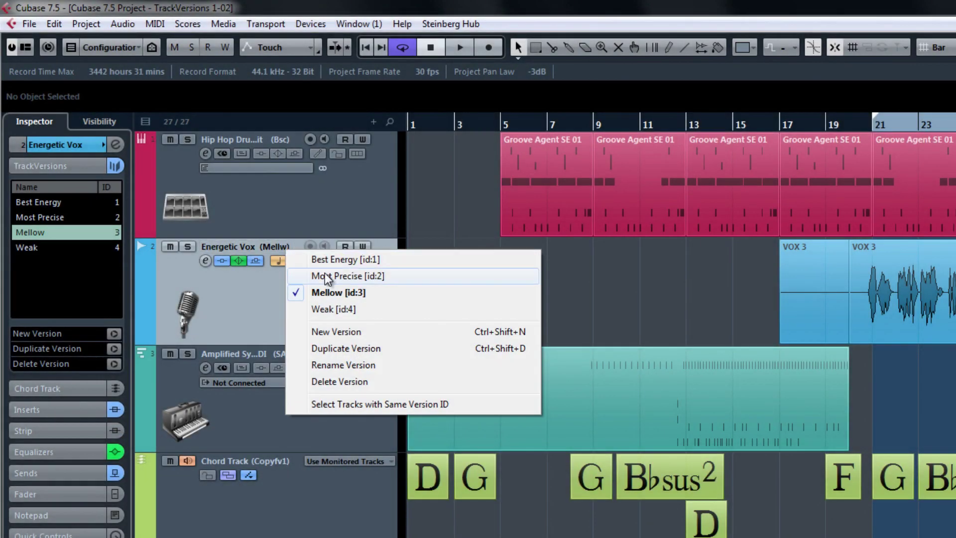
Switch Energetic Vox to Most Precise, the synth to Alternate Edit, drums to Shuffled
left_click(327, 275)
left_click(296, 353)
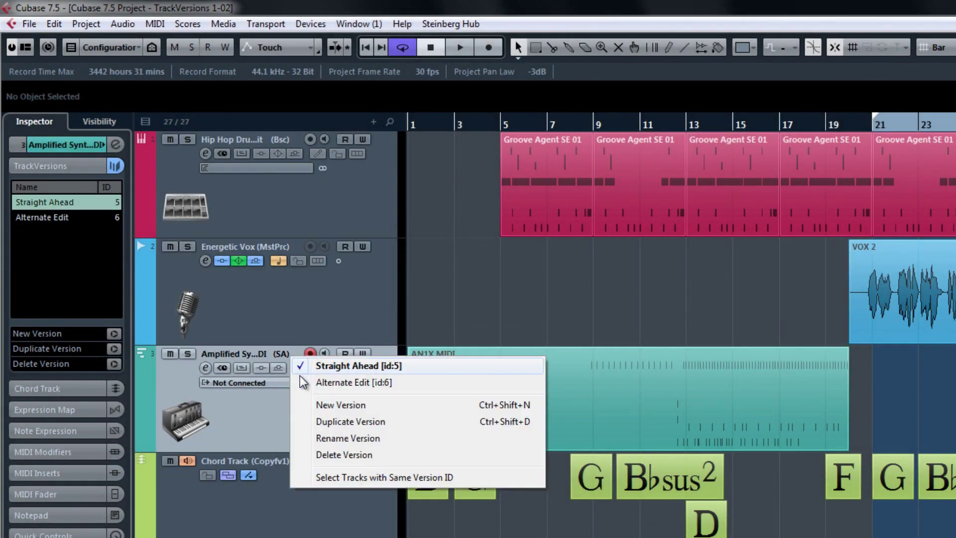
left_click(325, 381)
left_click(305, 145)
left_click(329, 161)
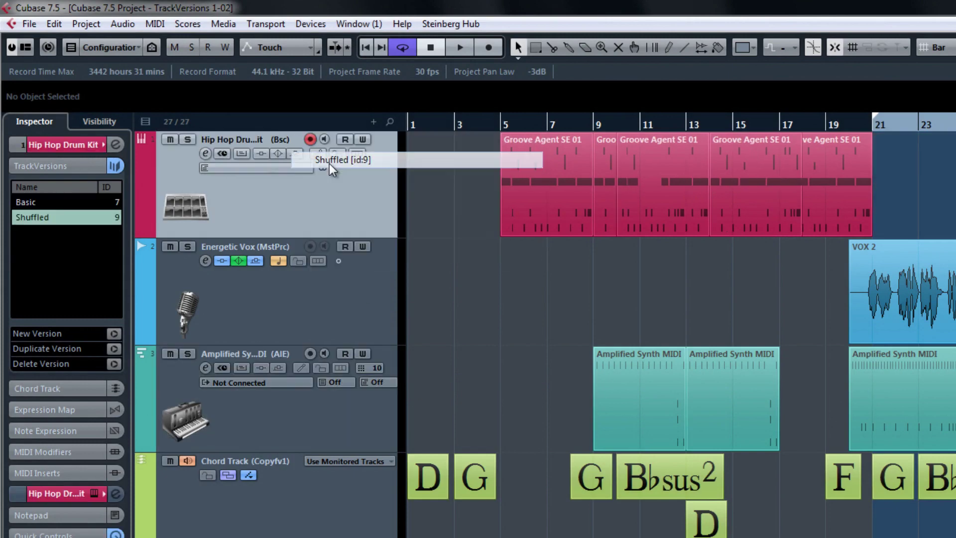
Set the Chord Track to v1 and Tempo to v3, leaving Signature on v1
left_click(295, 460)
left_click(298, 470)
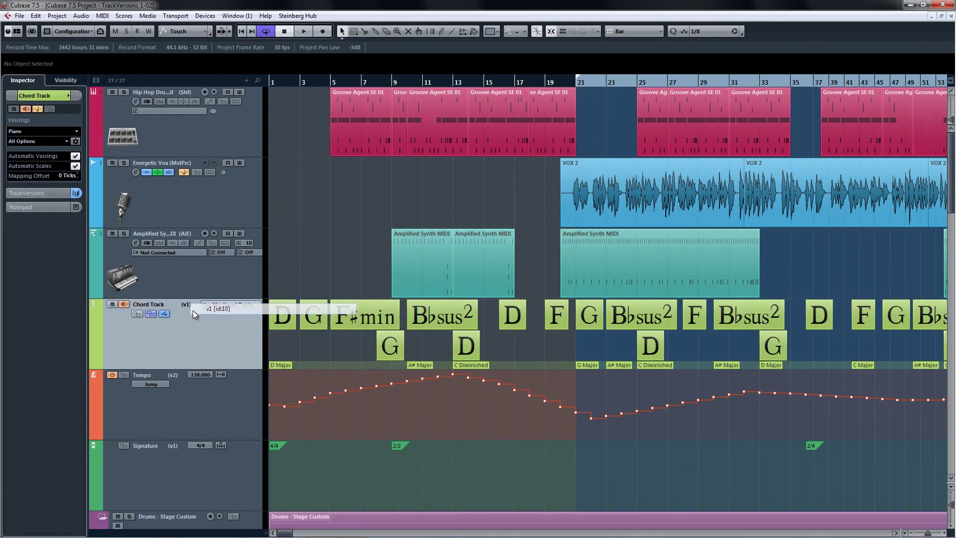
left_click(274, 537)
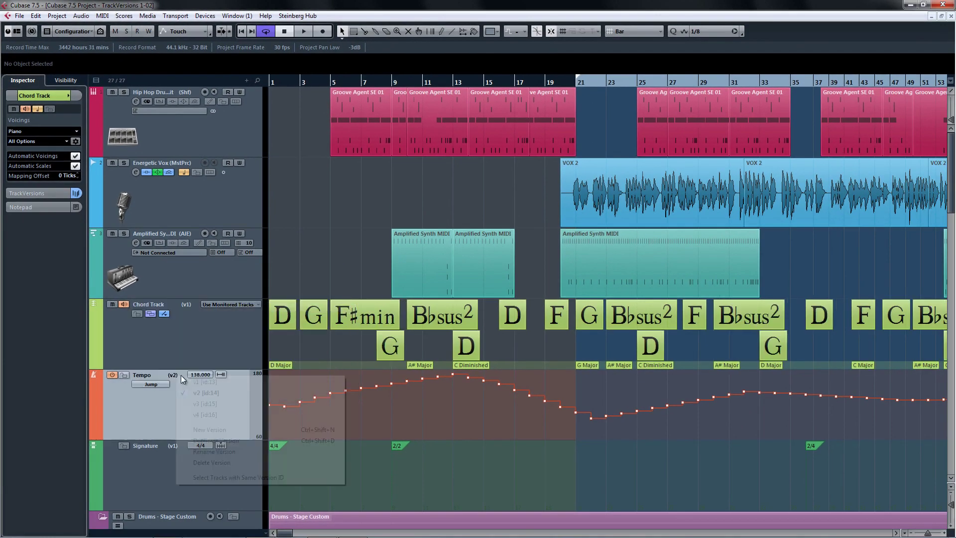
left_click(203, 404)
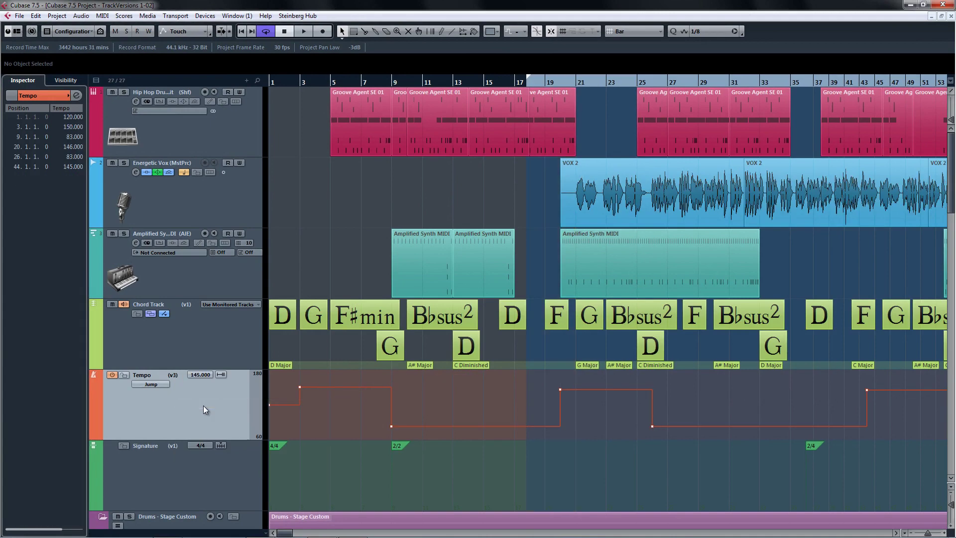
left_click(180, 447)
left_click(163, 459)
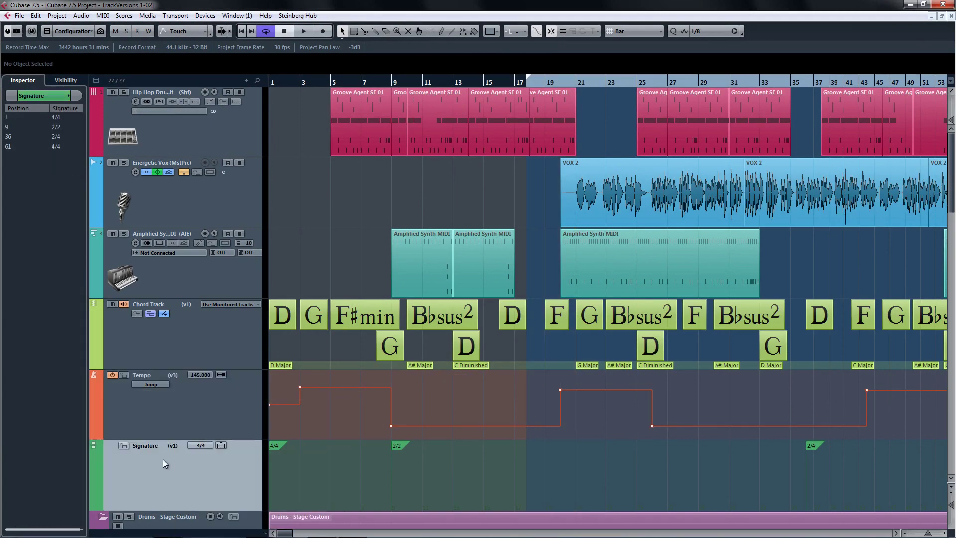